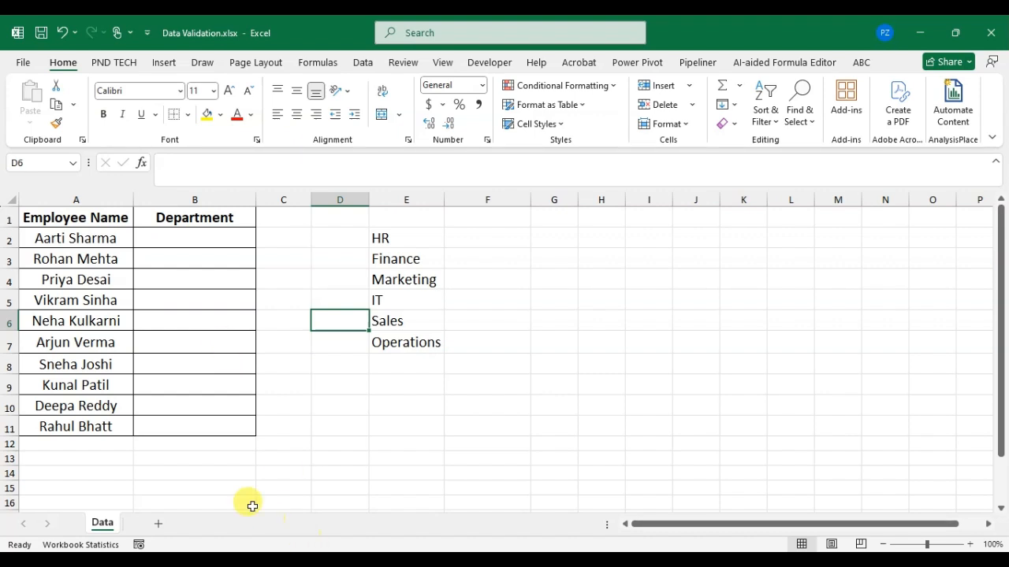
Step: Add list data validation to Department cells B2:B11, using the department names in E2:E7 as the source
left_click_drag(221, 239, 235, 426)
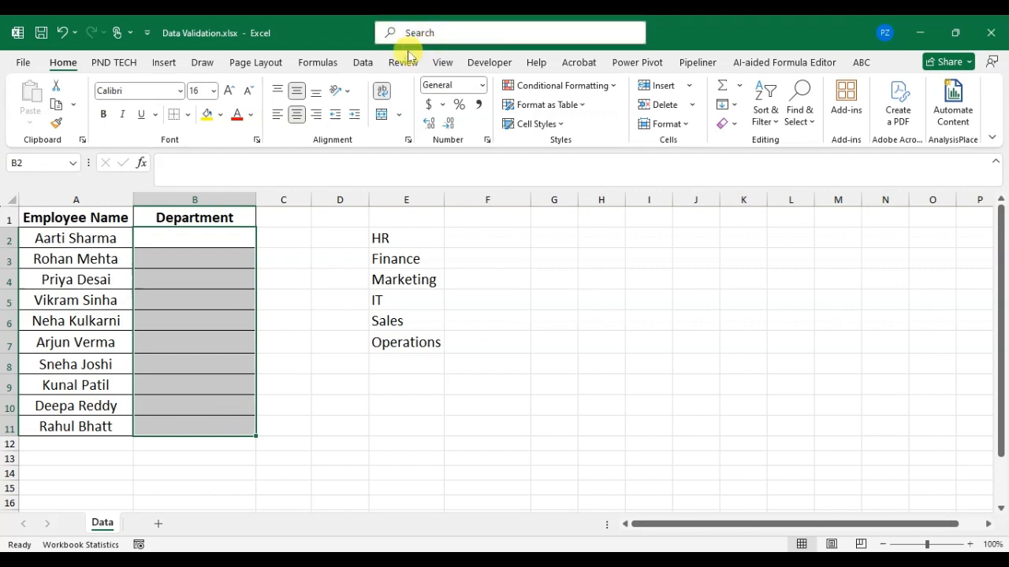
left_click(362, 64)
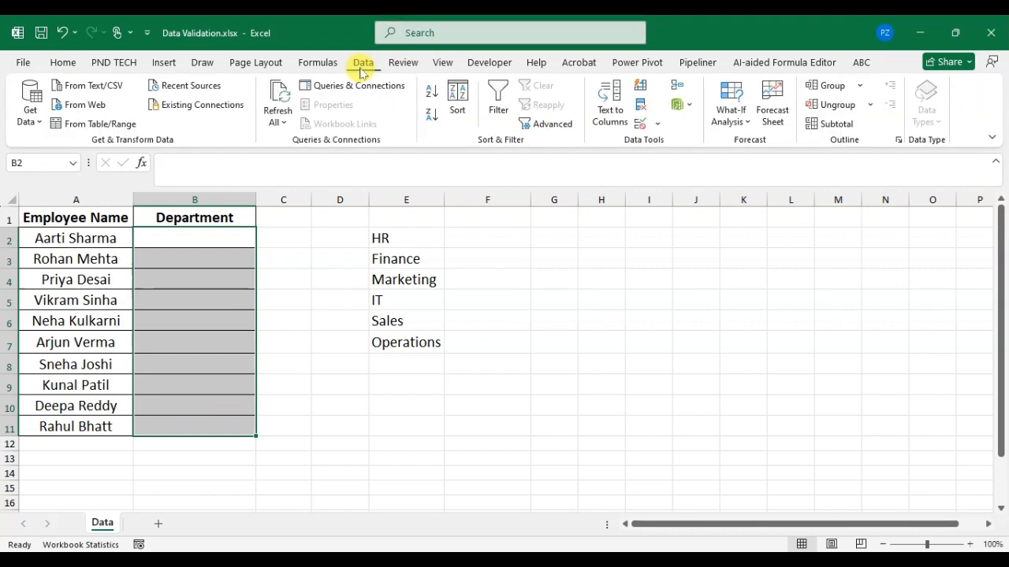
left_click(655, 125)
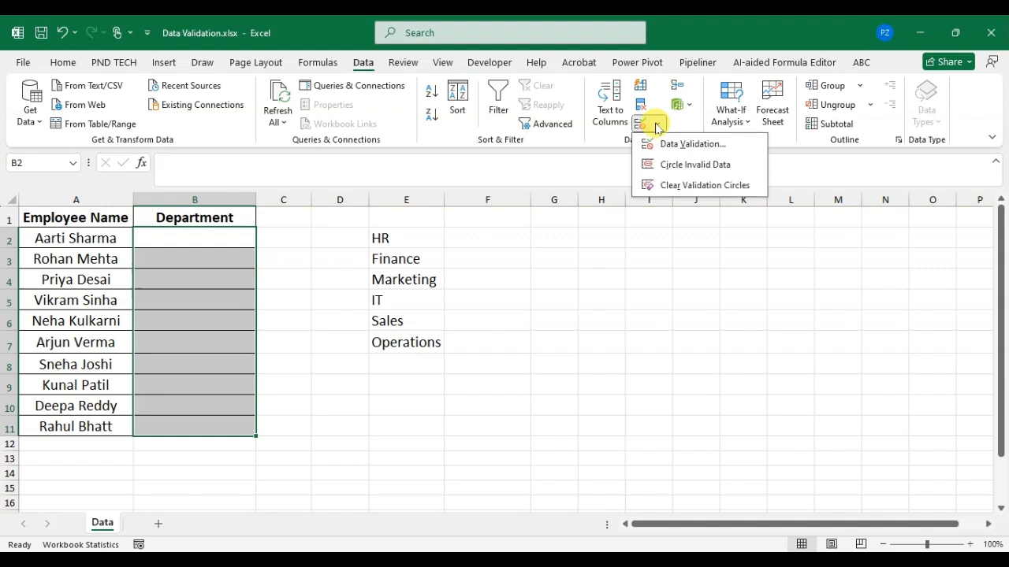
left_click(674, 145)
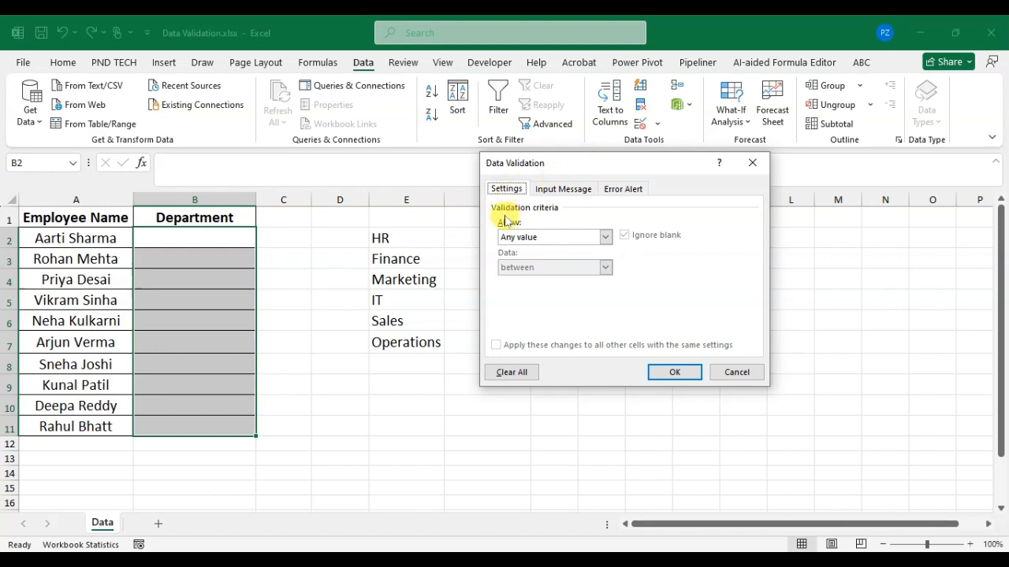
left_click(605, 238)
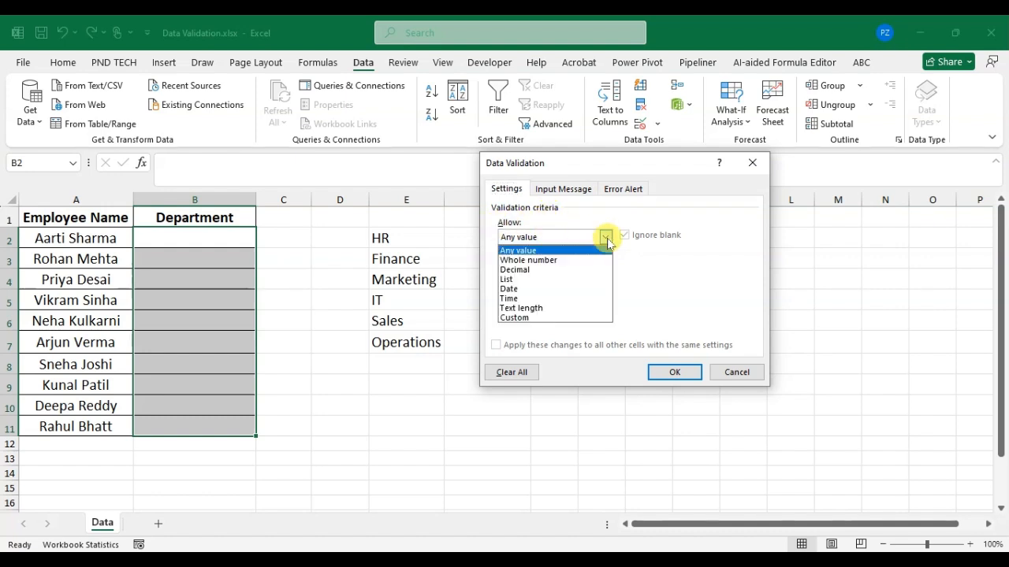
left_click(525, 279)
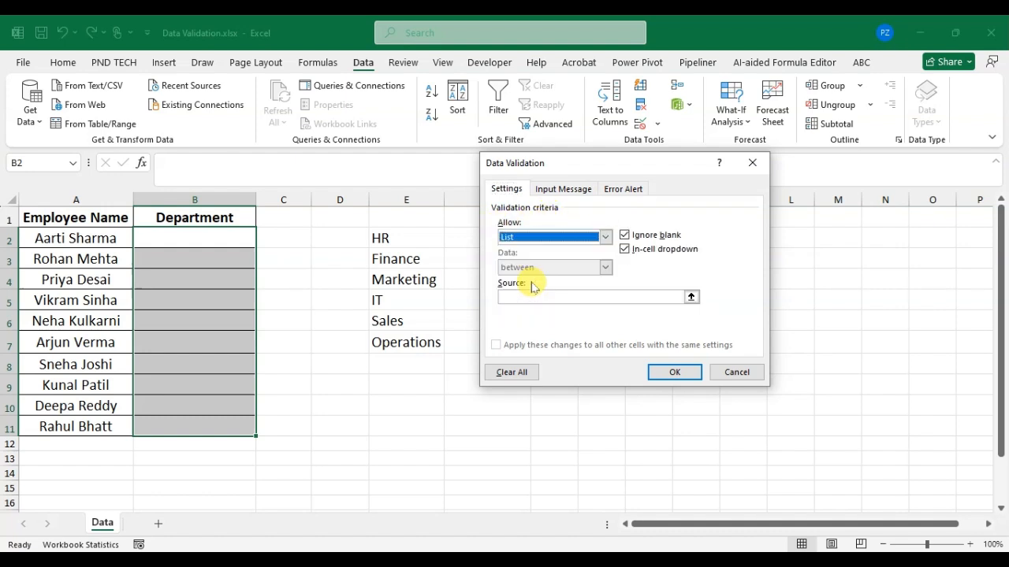
left_click(692, 298)
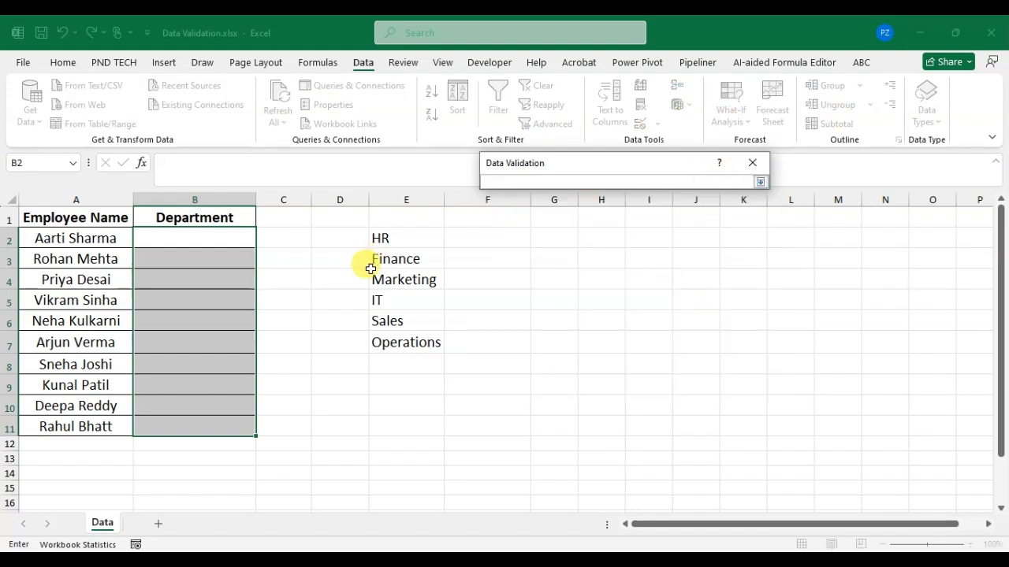
left_click_drag(416, 230, 423, 332)
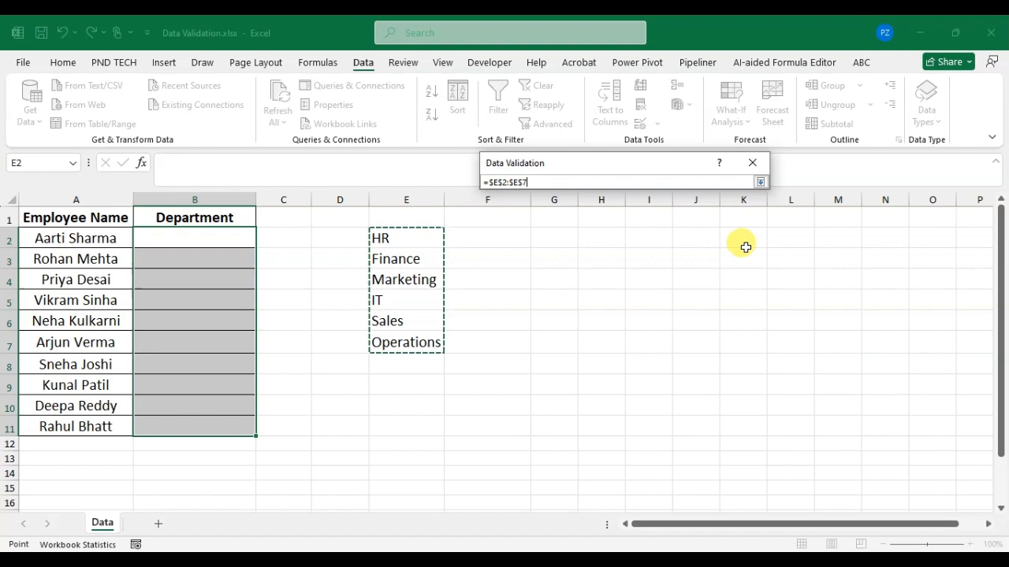
left_click(759, 183)
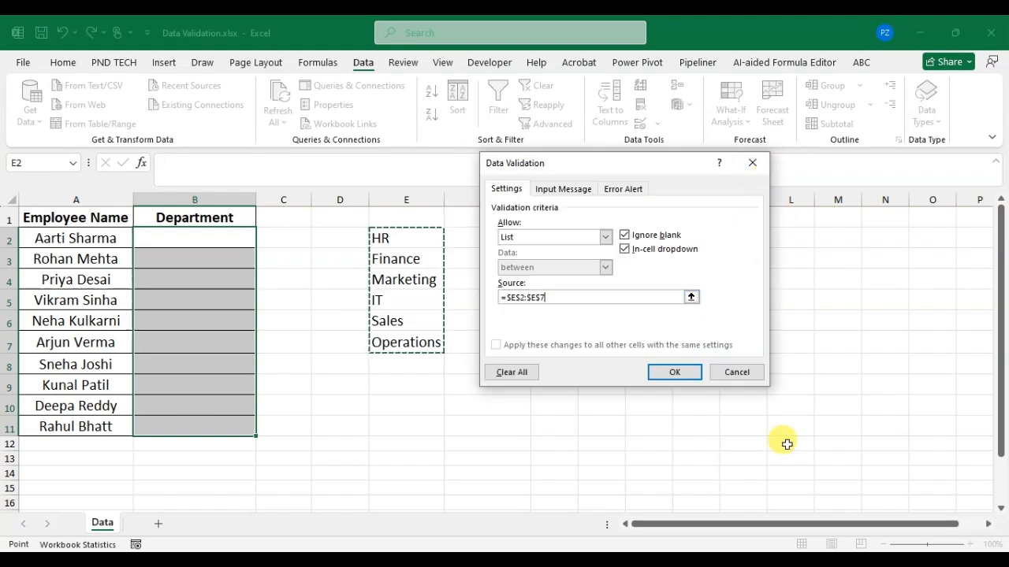
left_click(671, 375)
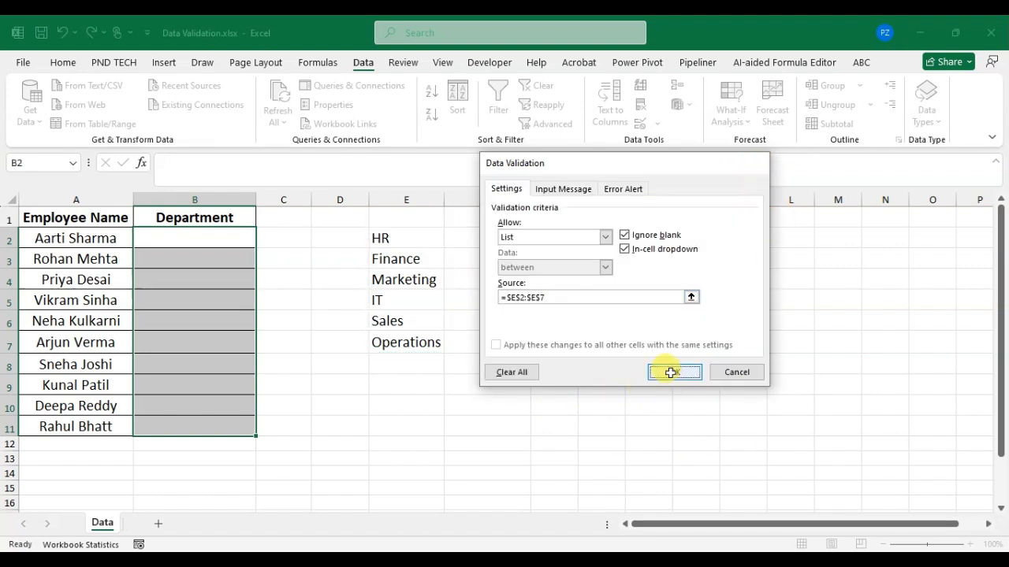
Step: Choose Finance for cell B2 and HR for cell B3 from their department dropdown lists
left_click(211, 234)
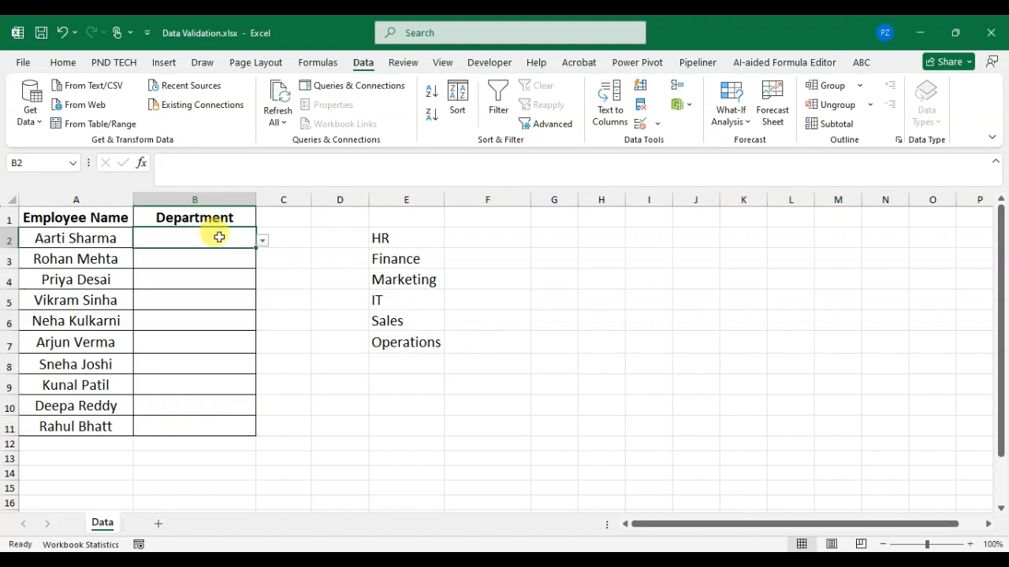
left_click(268, 244)
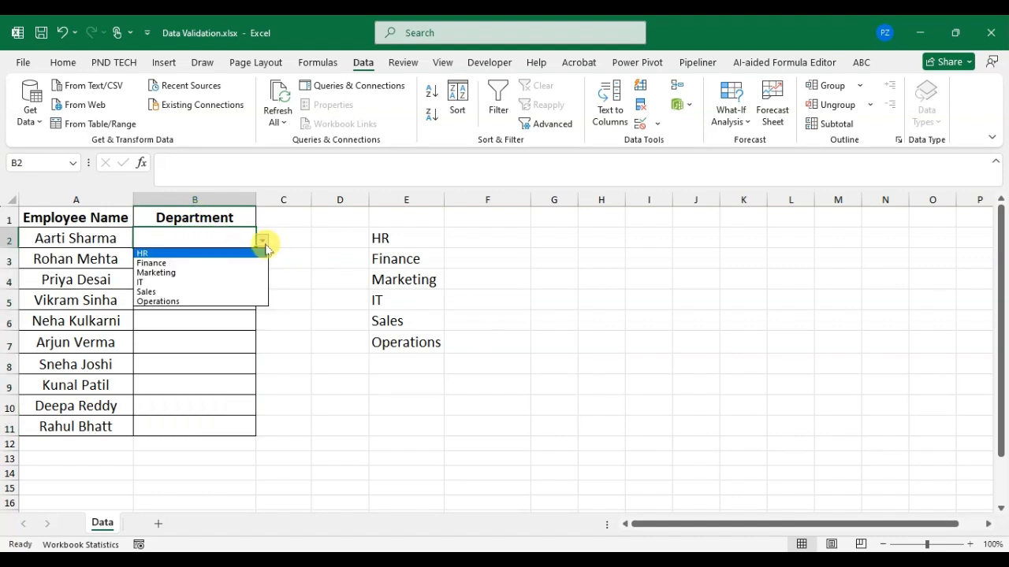
left_click(226, 262)
left_click(236, 260)
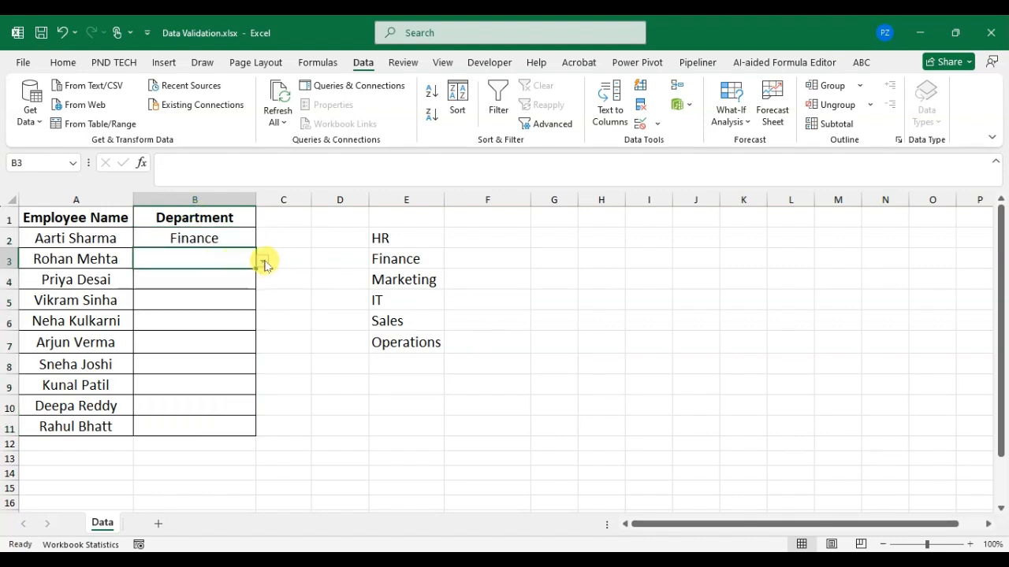
left_click(263, 261)
left_click(239, 274)
Step: Choose Marketing for cell B4 and IT for cell B5 from their department dropdown lists
left_click(243, 286)
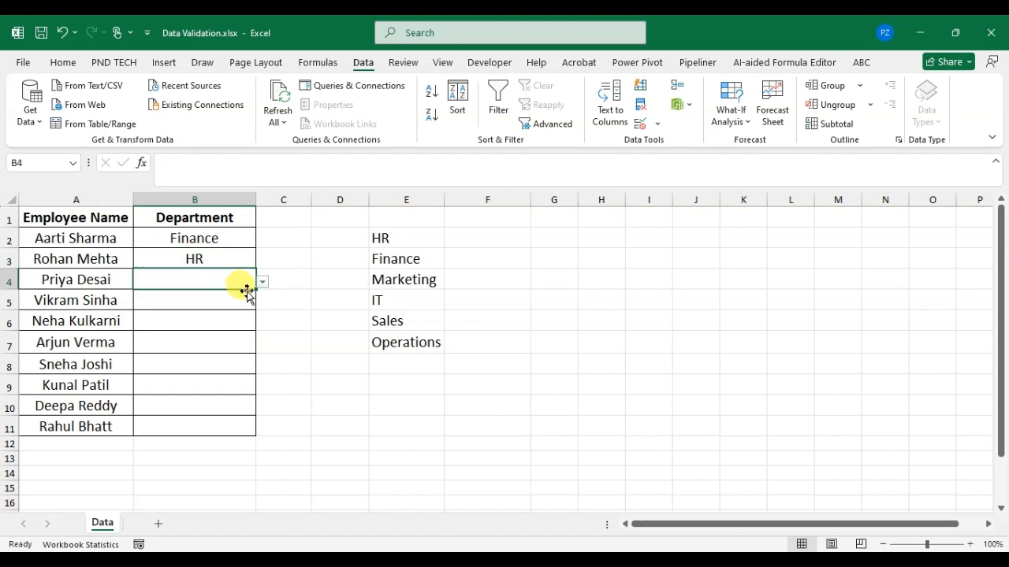
left_click(262, 284)
left_click(225, 313)
left_click(238, 306)
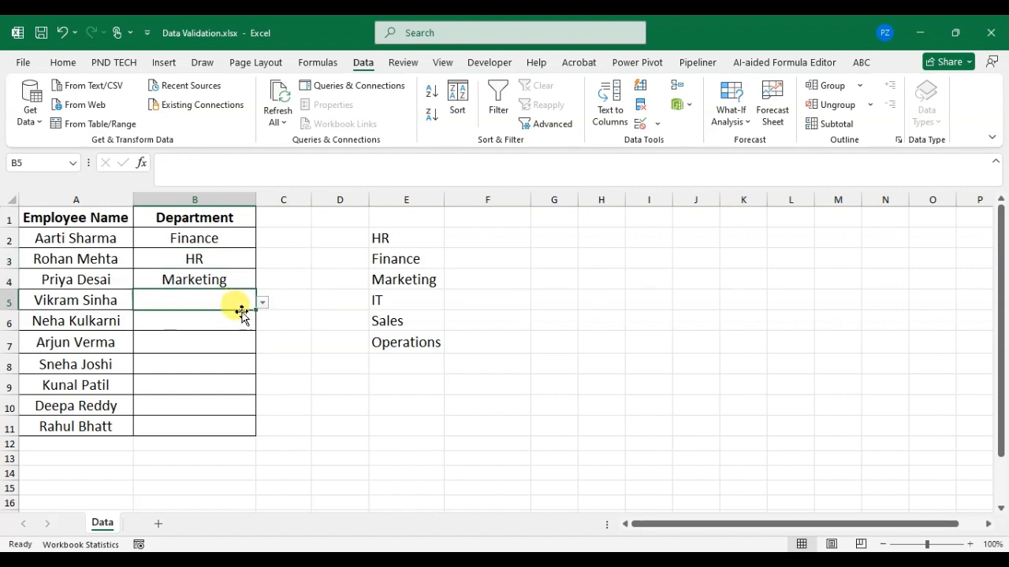
left_click(262, 304)
left_click(244, 348)
Step: Choose Sales for cell B6 from its department dropdown list
left_click(259, 322)
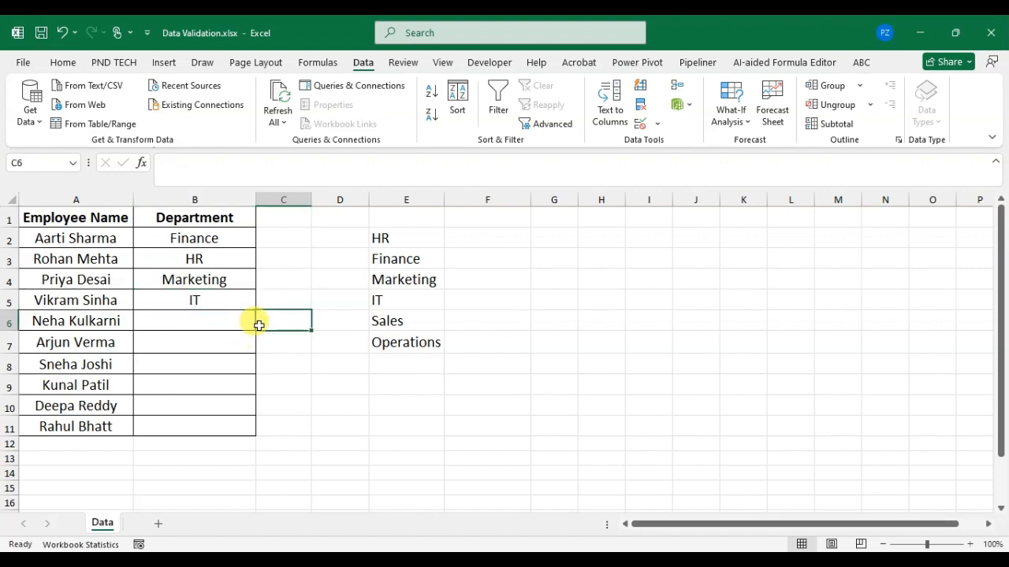
left_click(236, 327)
left_click(260, 323)
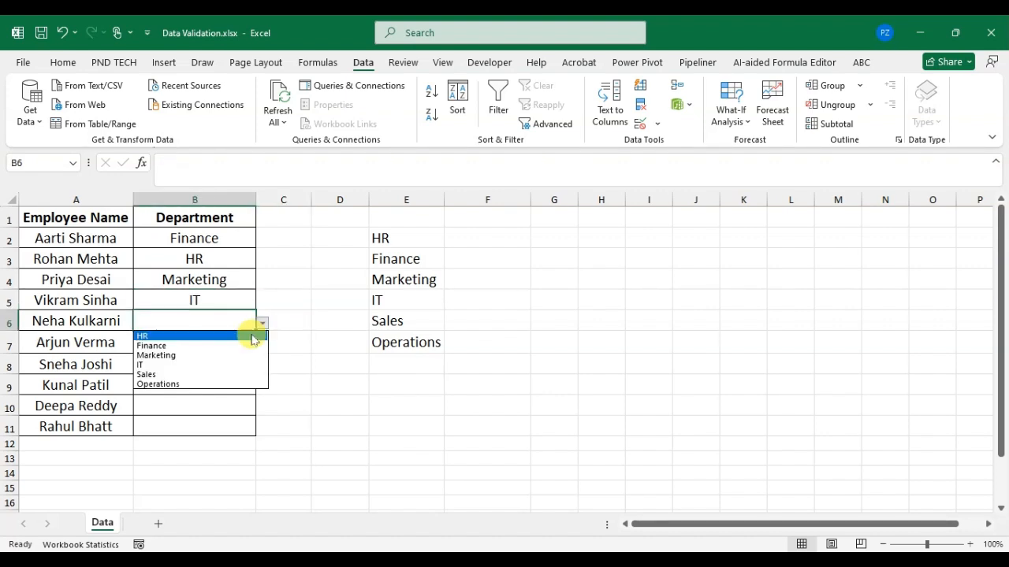
left_click(252, 374)
left_click(236, 347)
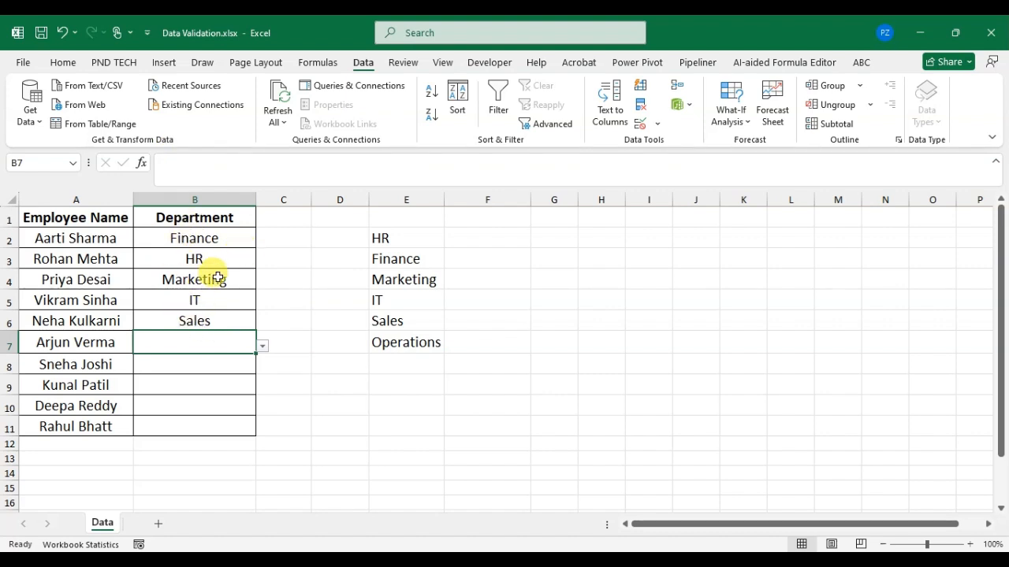
left_click(204, 237)
left_click(205, 278)
left_click(198, 302)
left_click(197, 344)
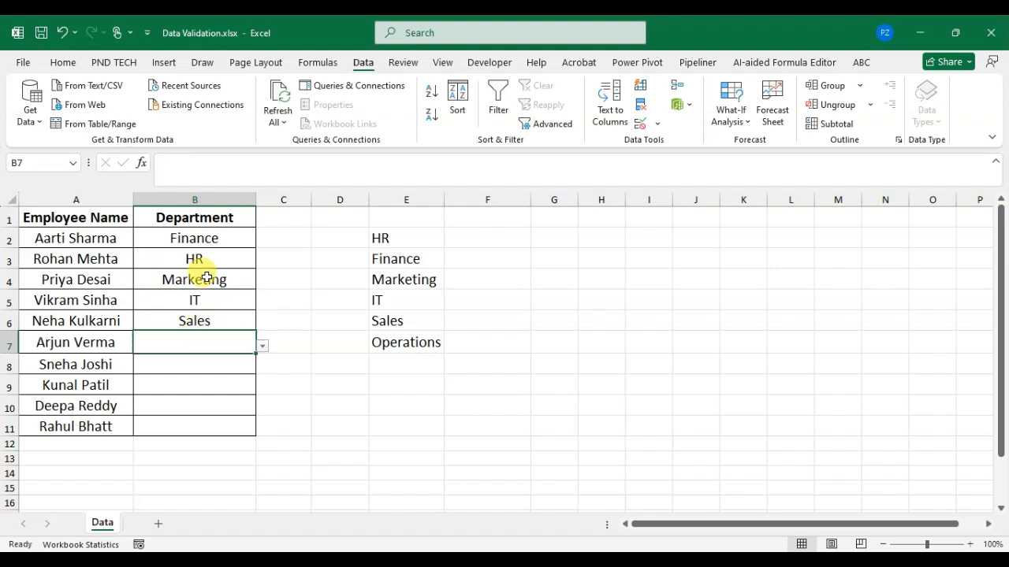
left_click(207, 255)
left_click(198, 239)
left_click(198, 299)
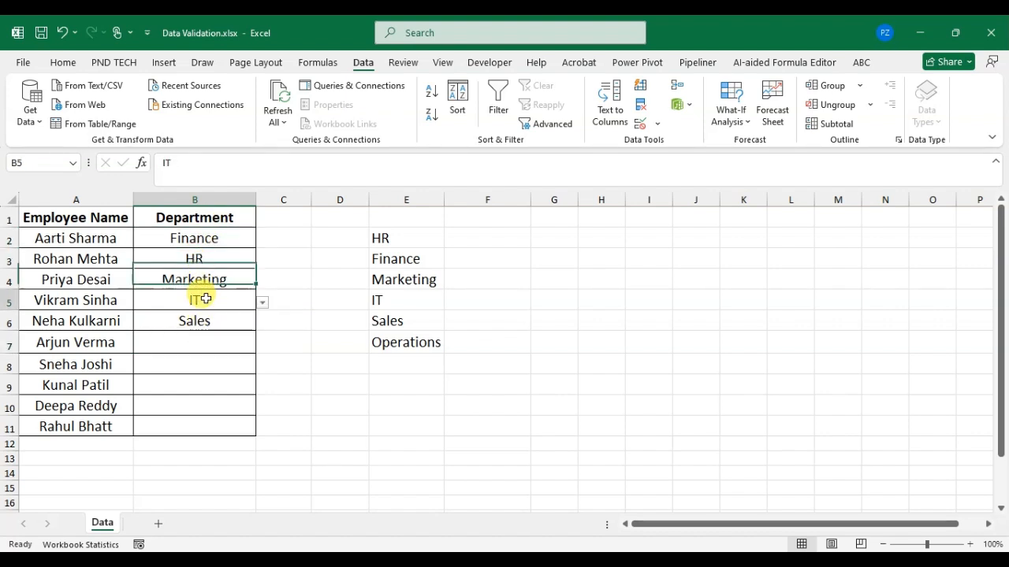
Step: Manually fill the Finance cell B2 with yellow and the HR cell B3 with orange
left_click(162, 232)
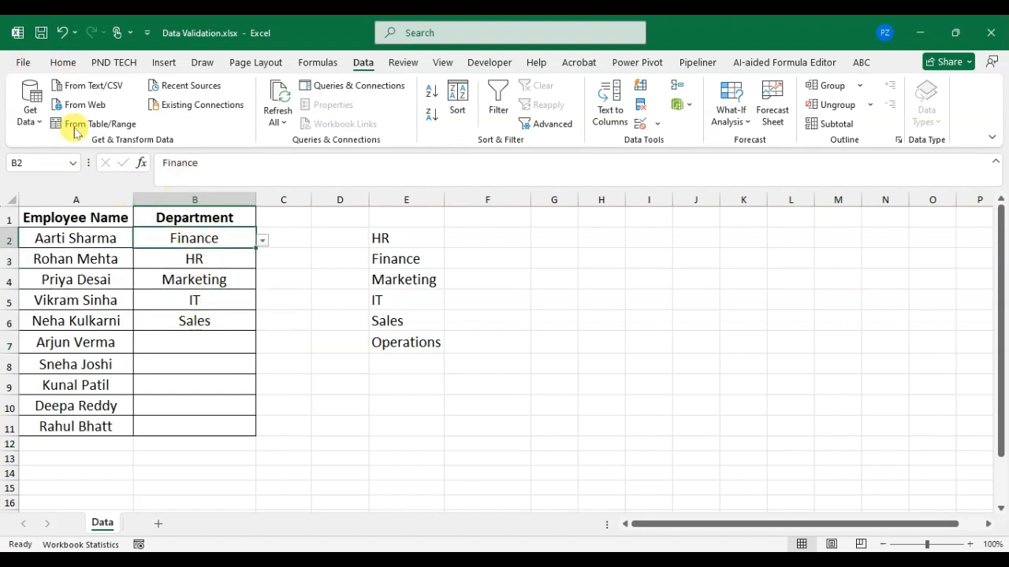
left_click(63, 62)
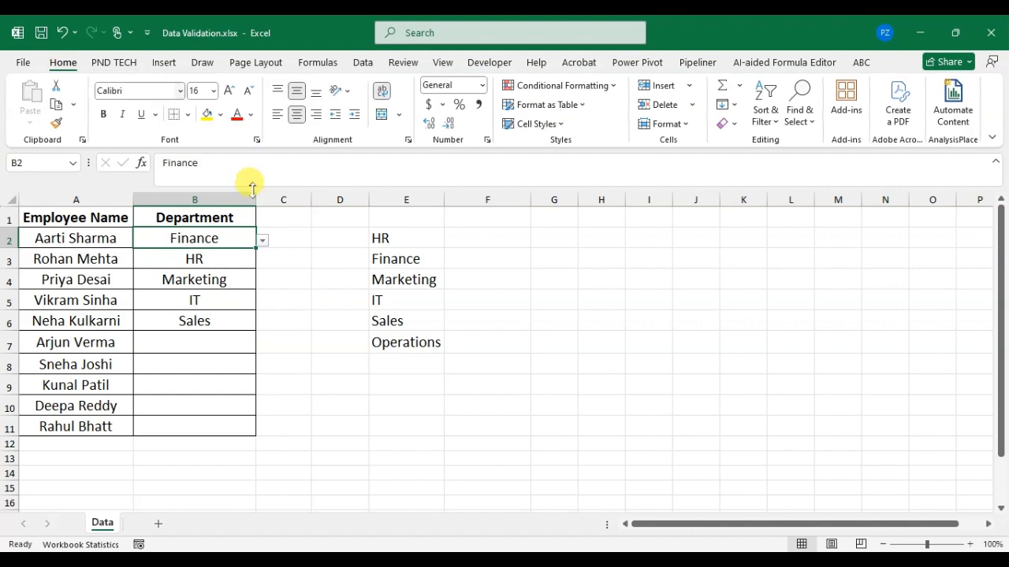
left_click(208, 119)
left_click(196, 261)
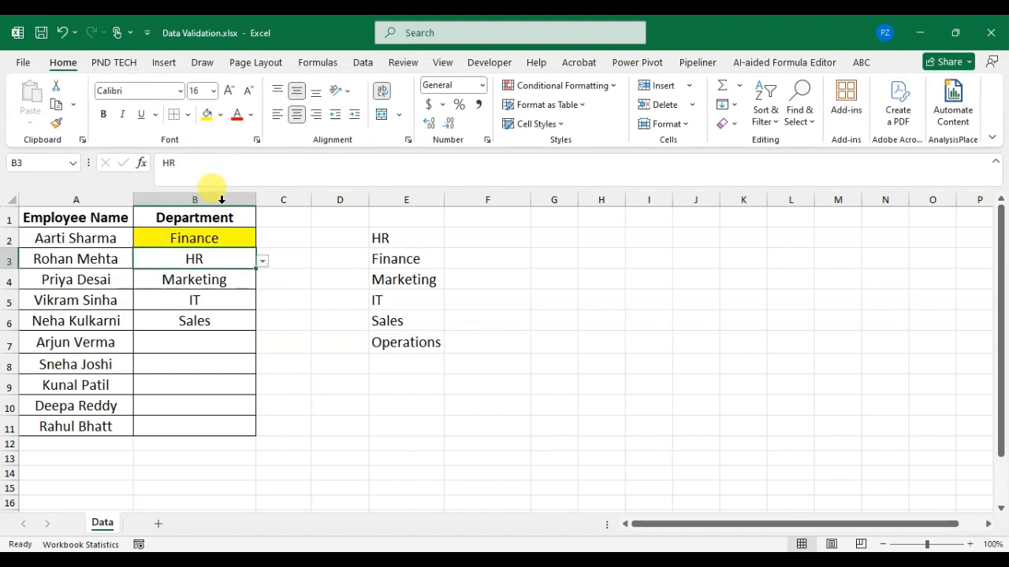
left_click(222, 116)
left_click(329, 190)
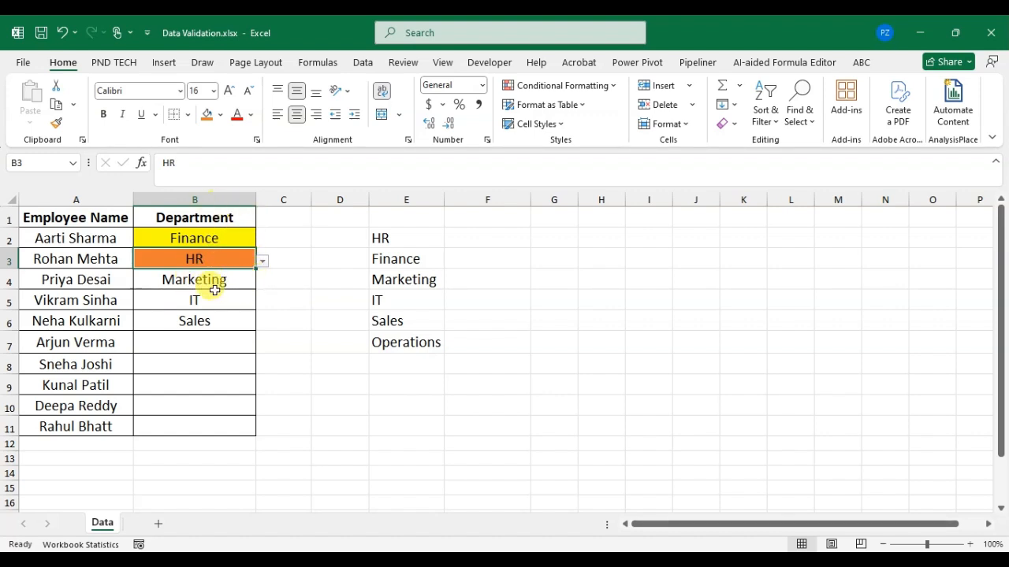
Step: Undo the manual fill colours on B2 and B3, keeping the Sales entry in B6
key("ctrl+z")
key("ctrl+z")
key("ctrl+z")
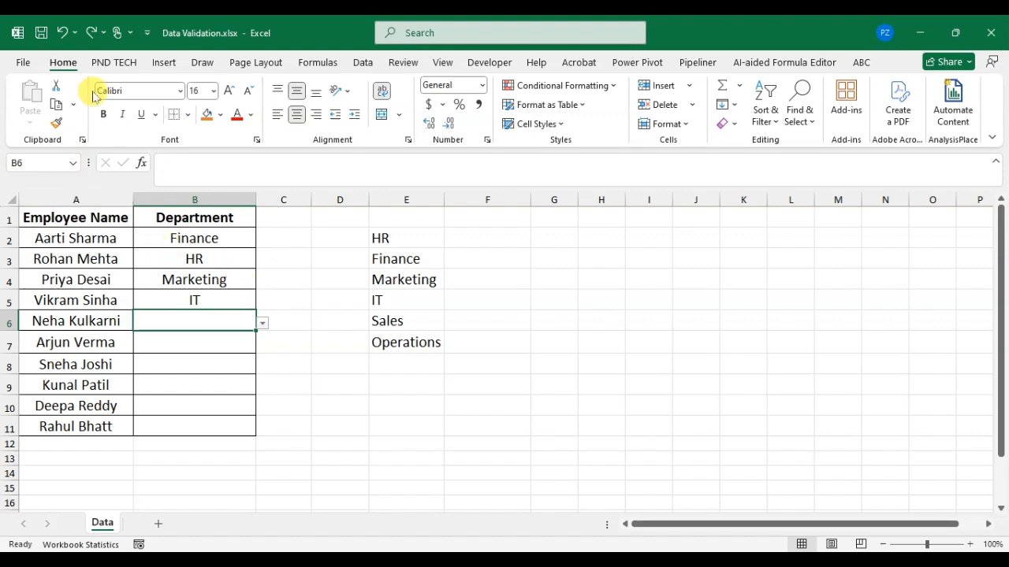
left_click(91, 33)
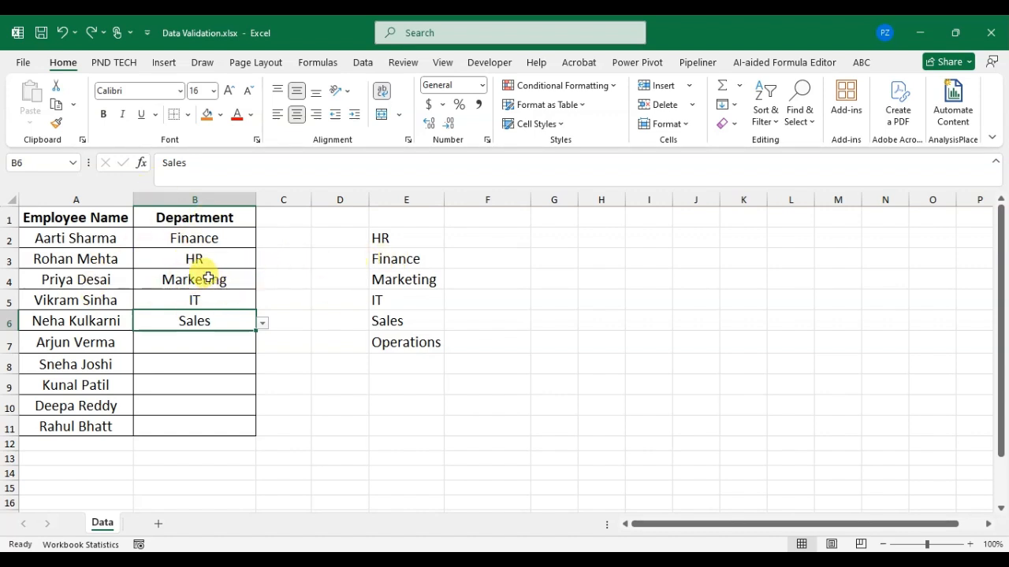
Step: Add an Equal To highlight rule to B2:B11 that formats HR cells with Yellow Fill with Dark Yellow Text
left_click_drag(228, 237, 247, 426)
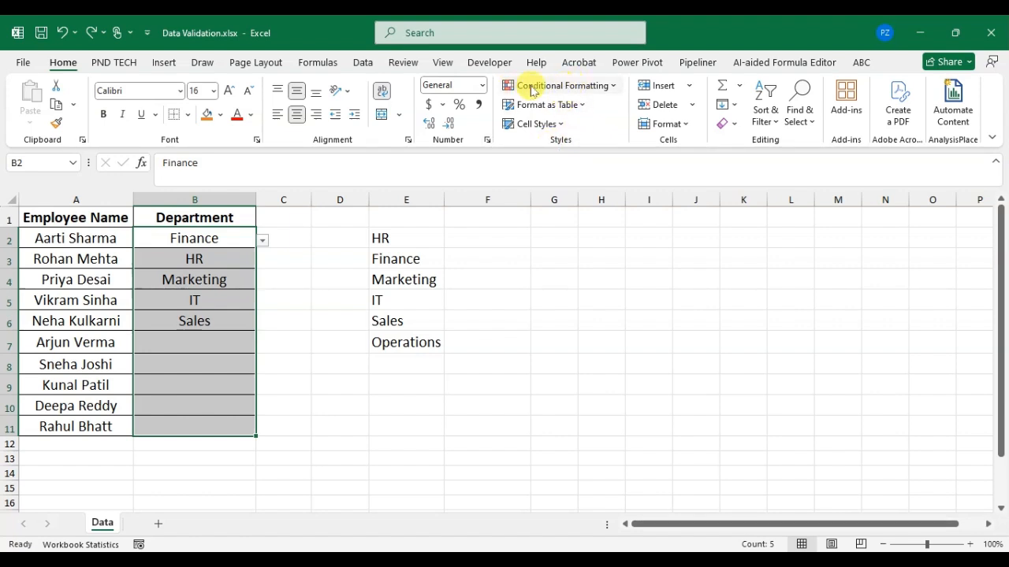
left_click(609, 86)
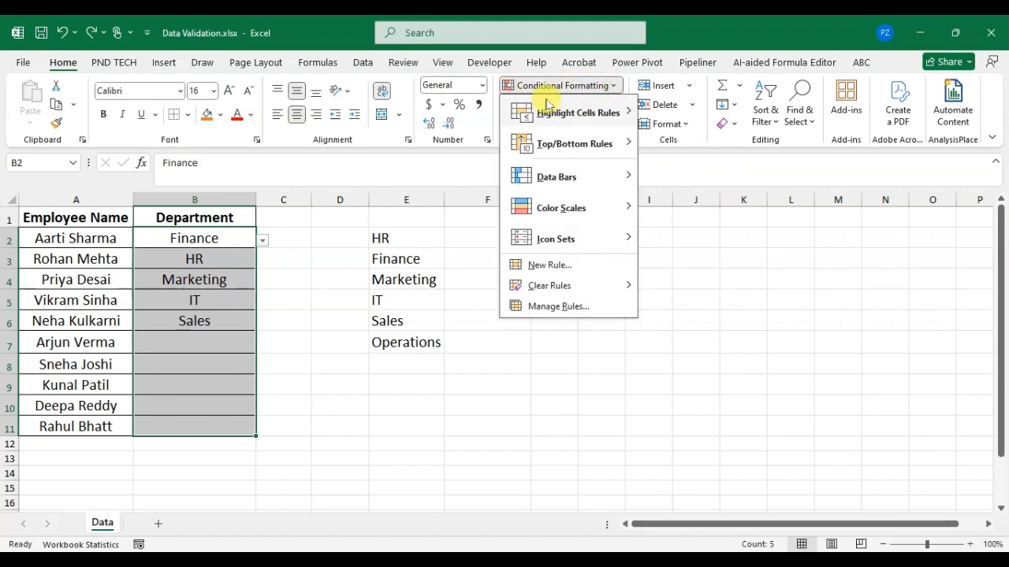
mouse_move(531, 115)
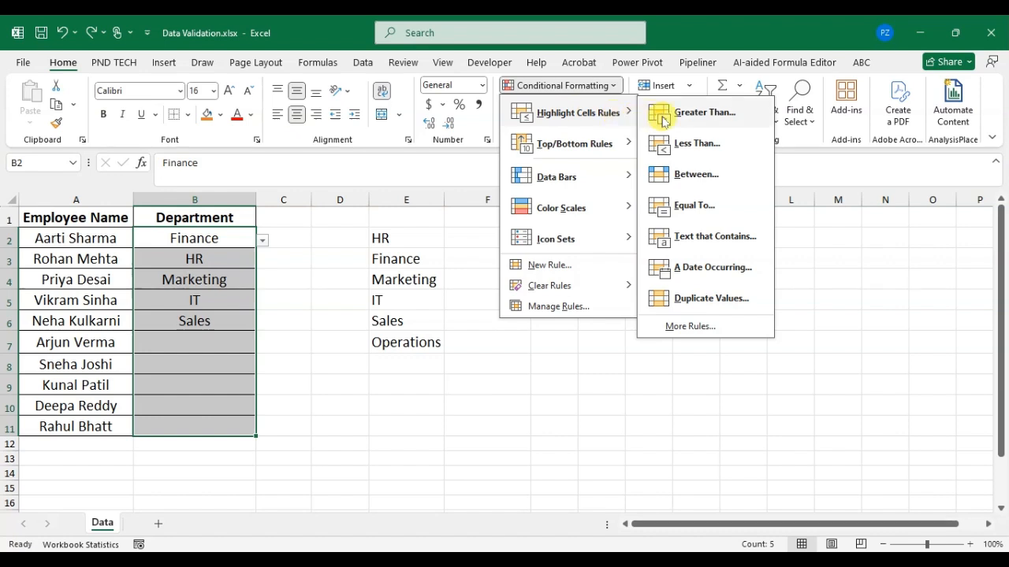
left_click(683, 207)
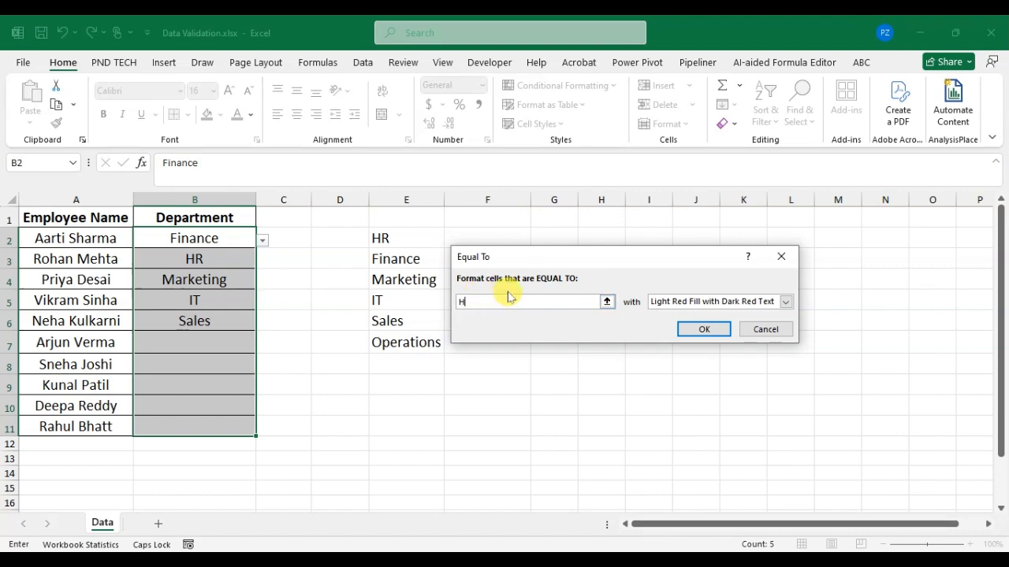
type("HR")
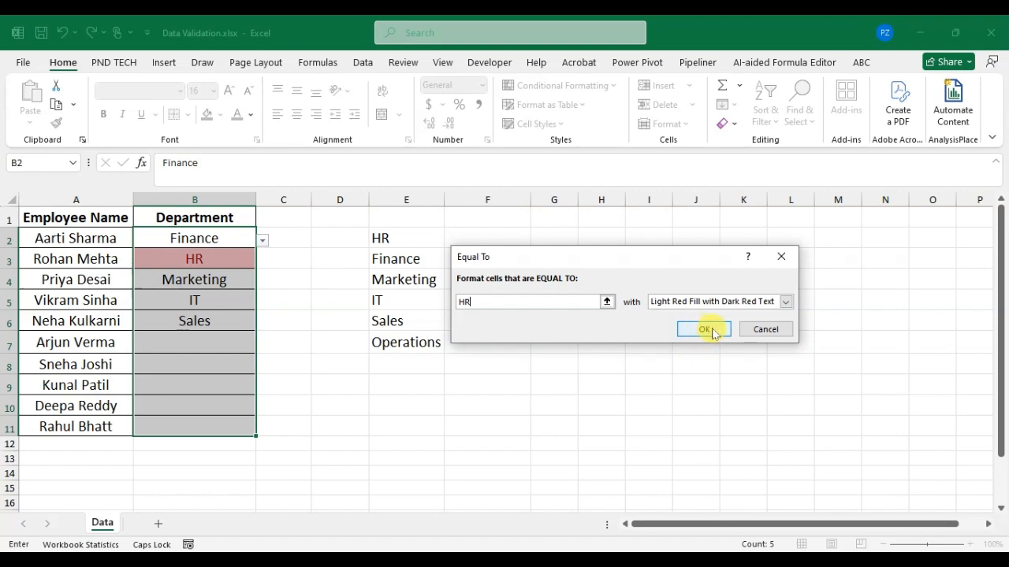
left_click(785, 302)
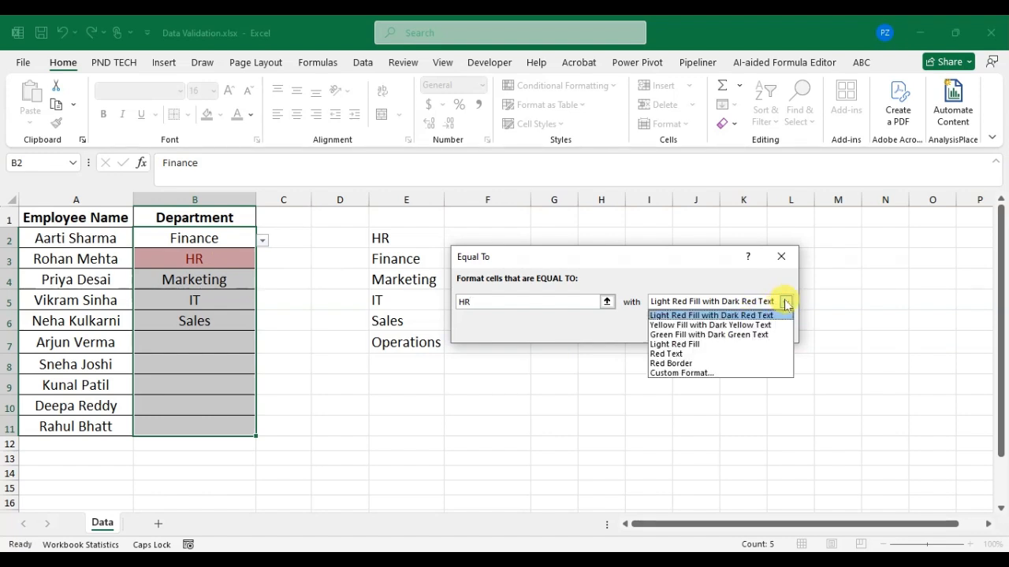
left_click(692, 326)
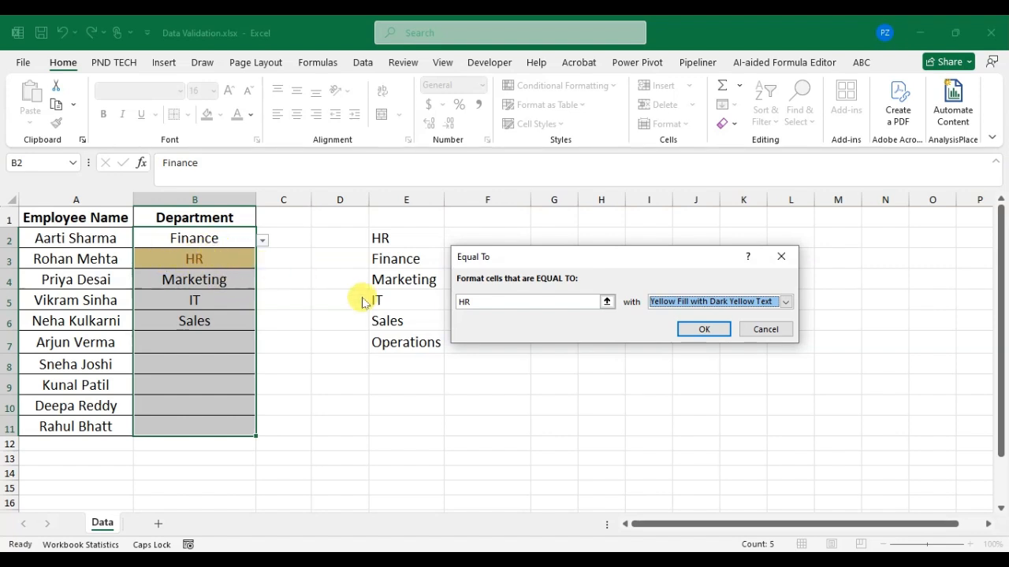
left_click(723, 330)
left_click(209, 300)
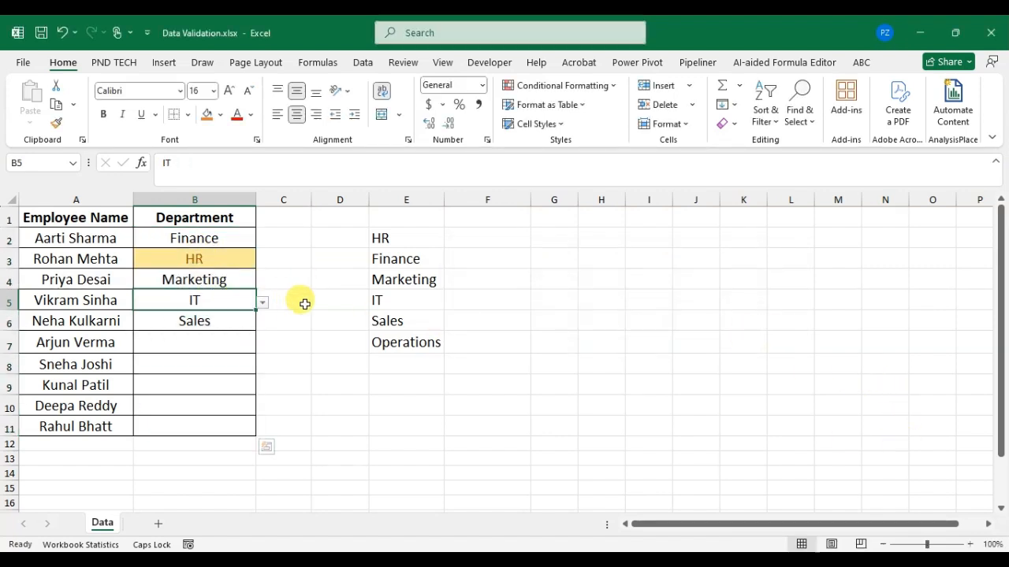
Step: Test the HR colouring by switching cell B2's department to HR and back to Finance
left_click(232, 242)
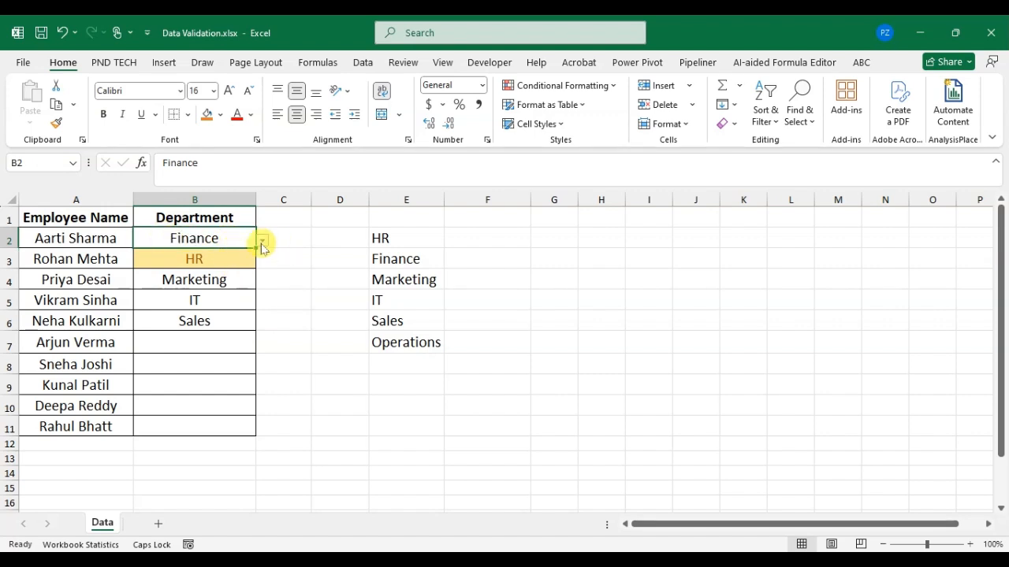
left_click(261, 243)
left_click(197, 254)
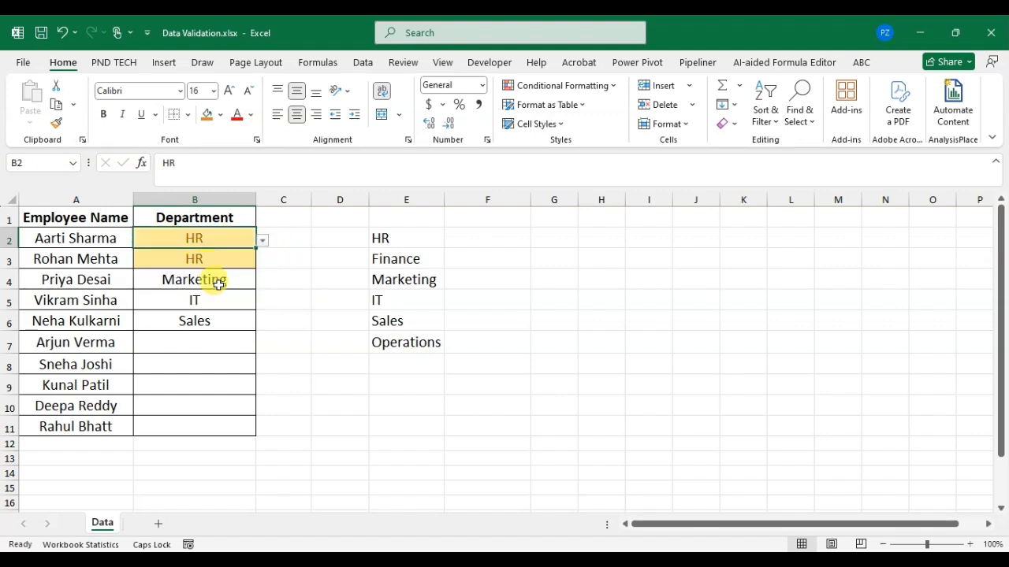
left_click(261, 241)
left_click(197, 259)
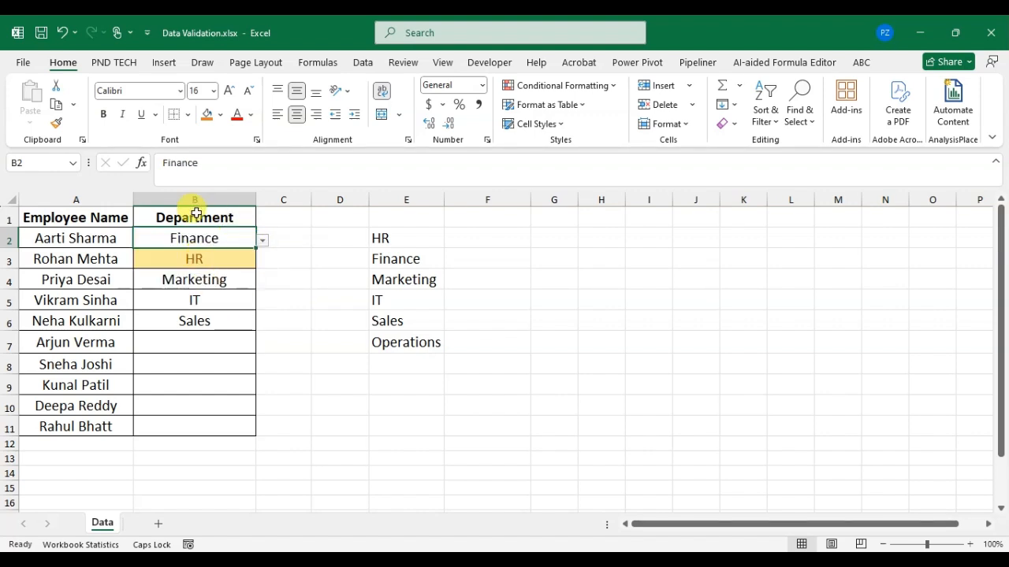
Step: Add an Equal To highlight rule to B2:B11 that formats IT cells with Green Fill with Dark Green Text
left_click_drag(234, 234, 234, 429)
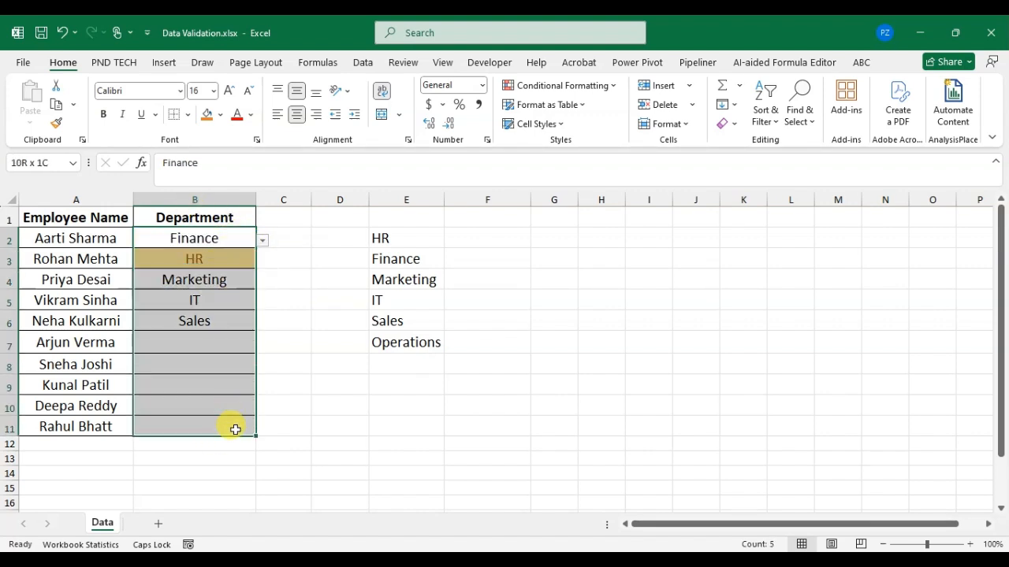
left_click(599, 86)
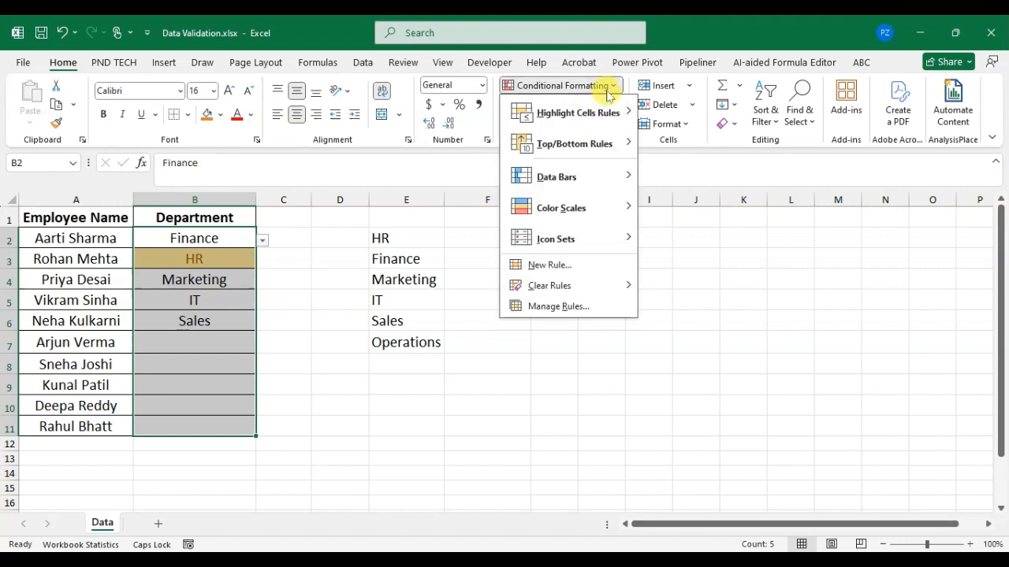
mouse_move(593, 115)
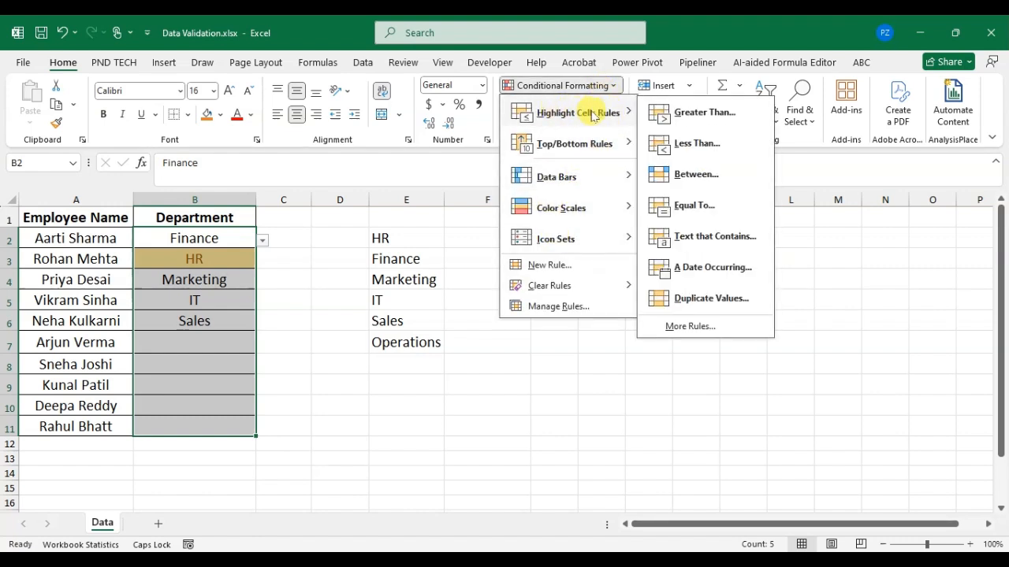
left_click(714, 212)
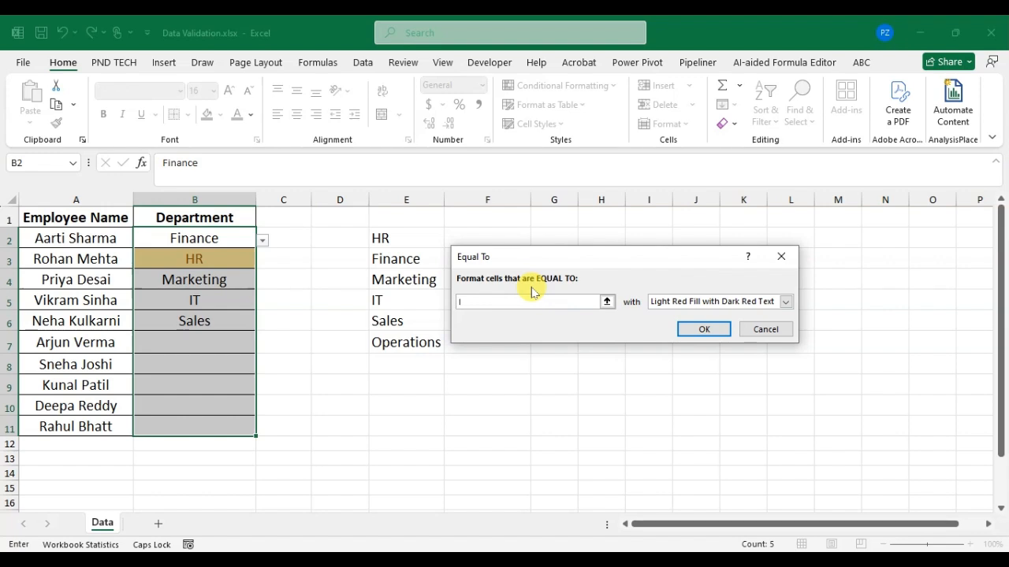
type("IT")
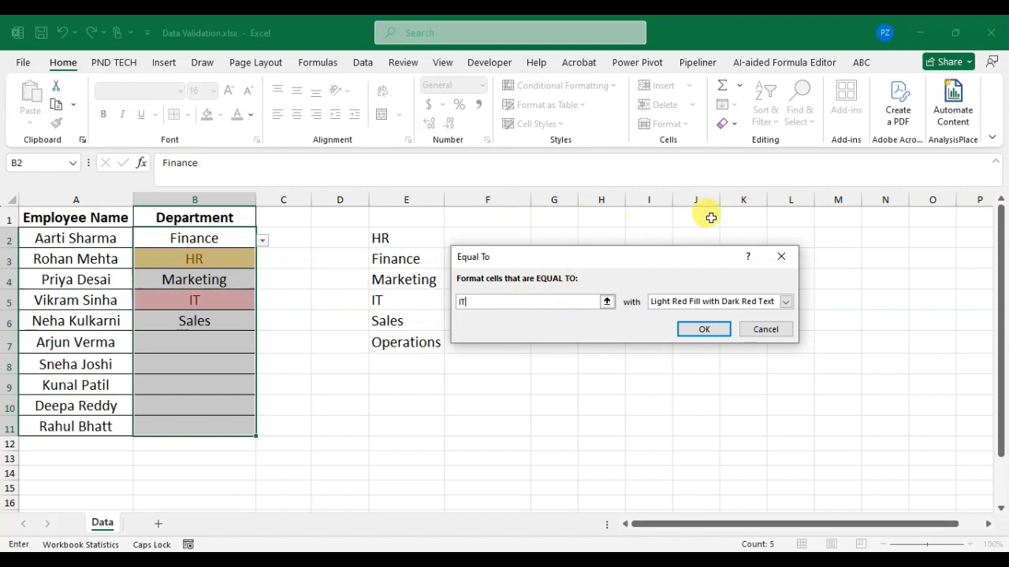
left_click(787, 302)
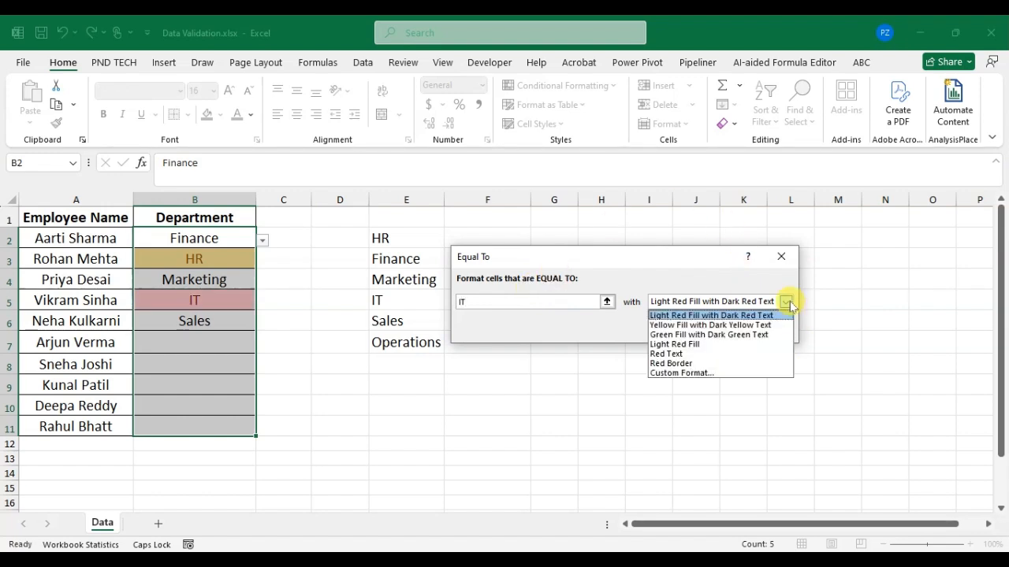
left_click(752, 334)
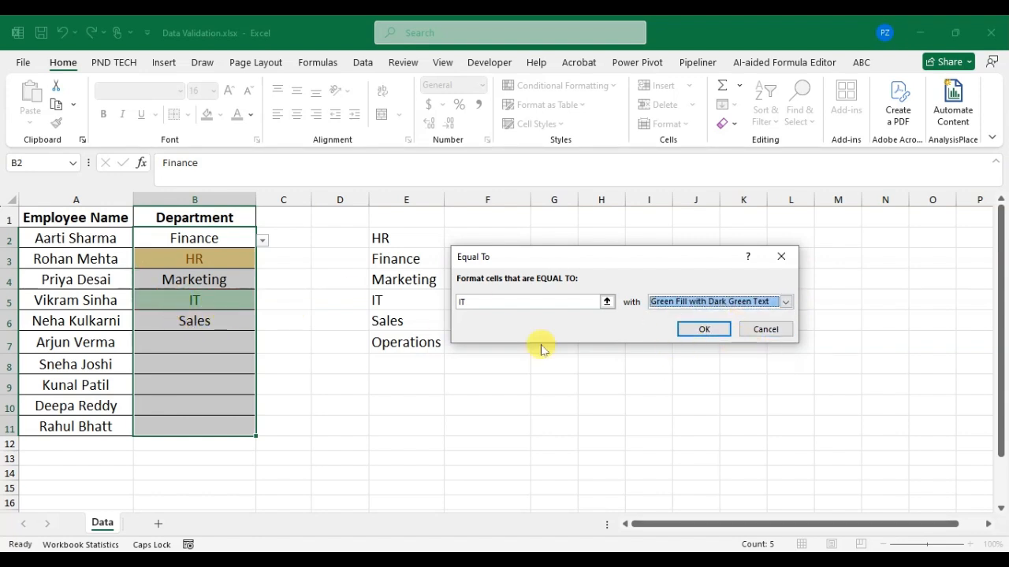
left_click(686, 330)
left_click(237, 320)
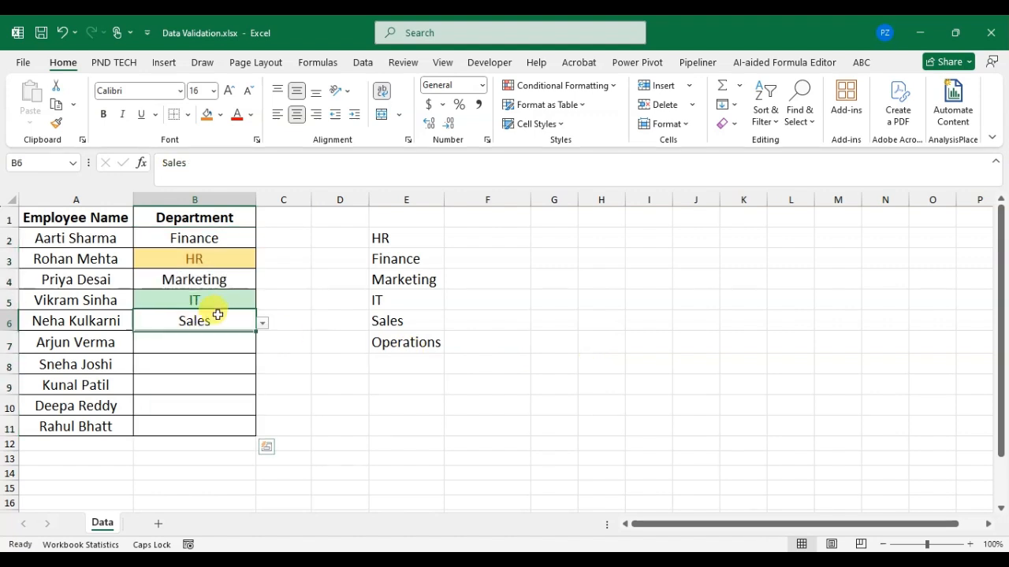
left_click(229, 278)
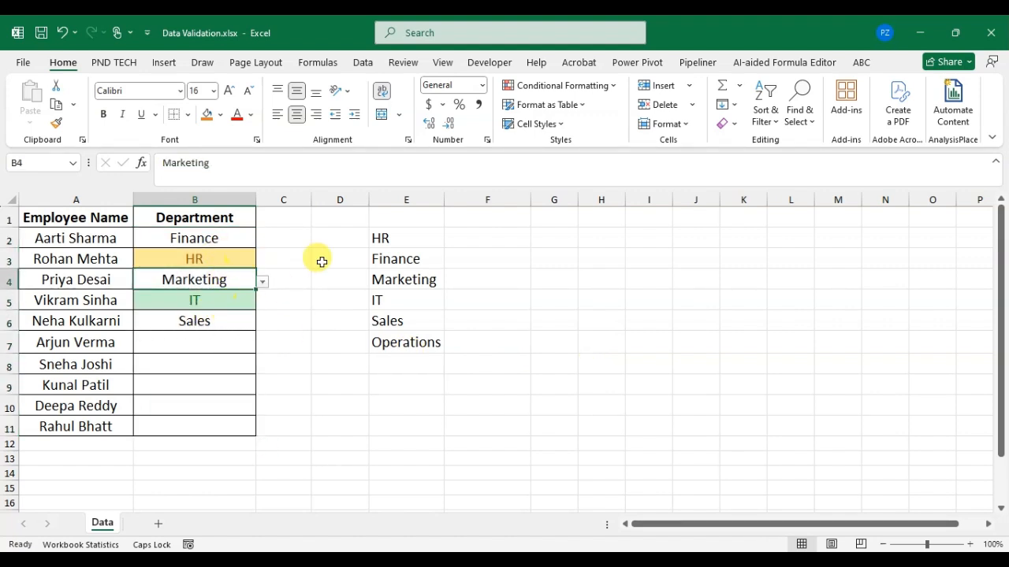
Step: Add an Equal To highlight rule to B2:B11 that formats Marketing cells with Light Red Fill with Dark Red Text
left_click_drag(207, 238, 241, 429)
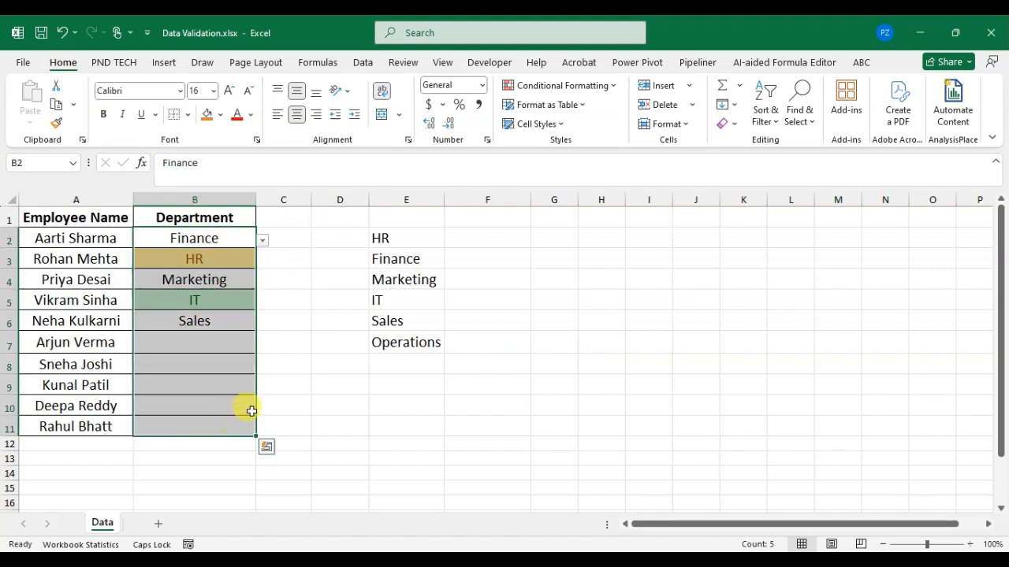
left_click(587, 86)
mouse_move(612, 110)
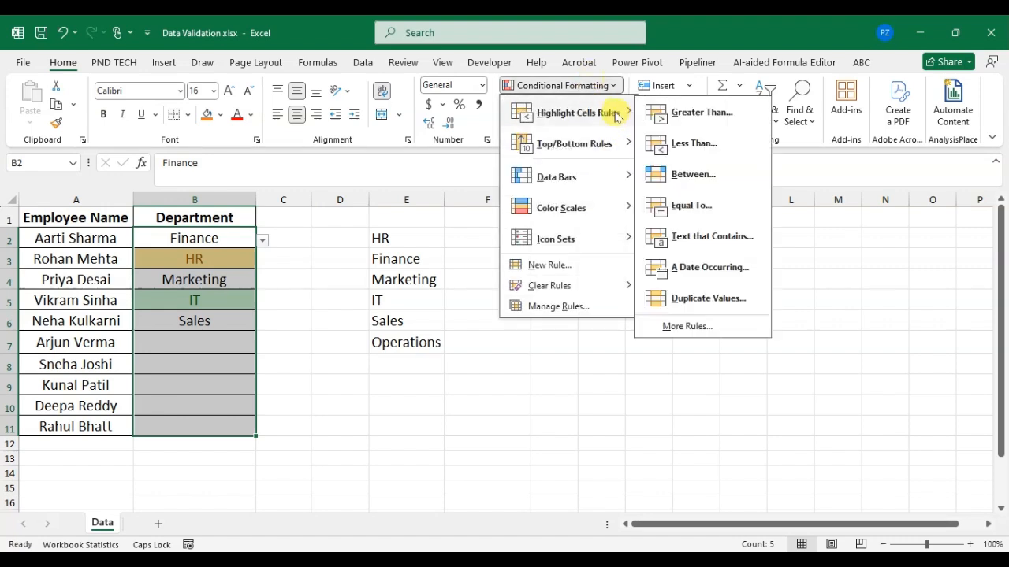
left_click(678, 204)
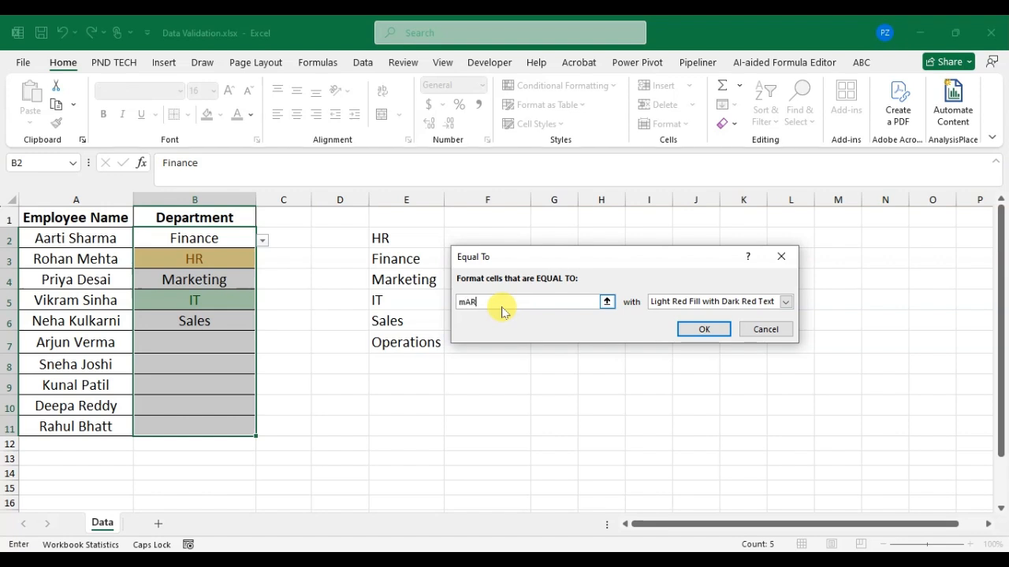
type("mARKETING")
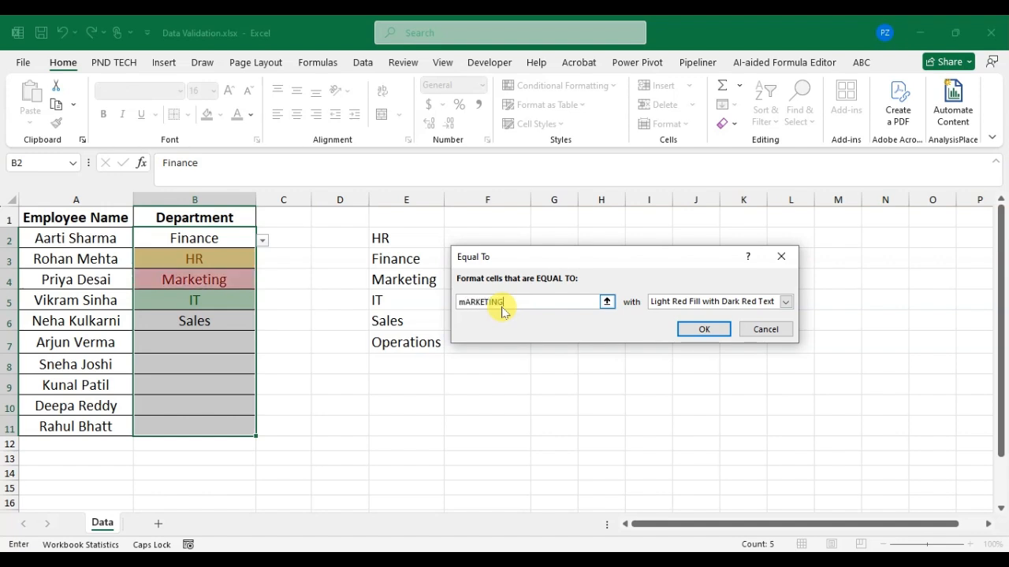
key("BackSpace")
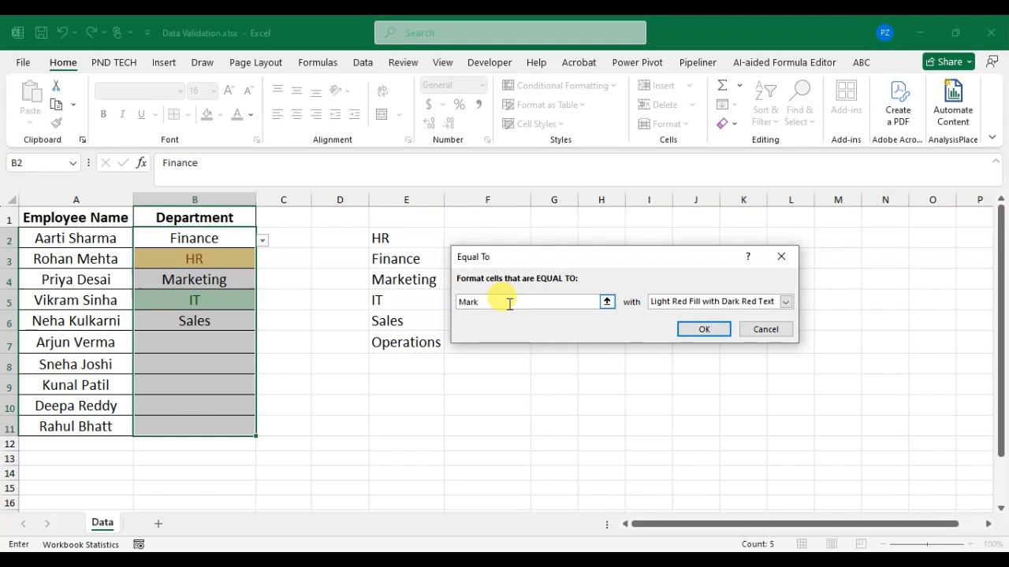
type("g")
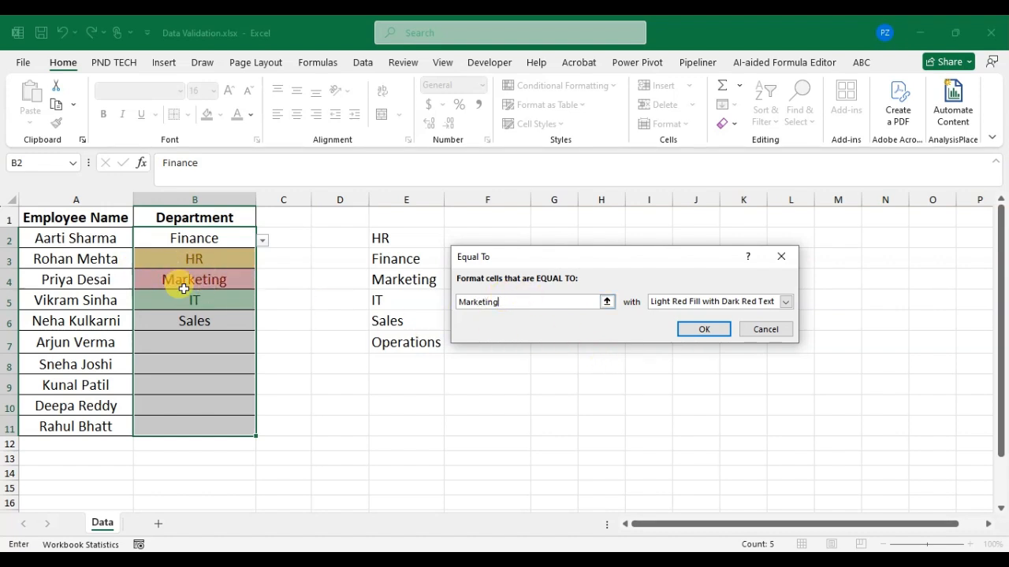
left_click(707, 331)
left_click(216, 321)
left_click(225, 246)
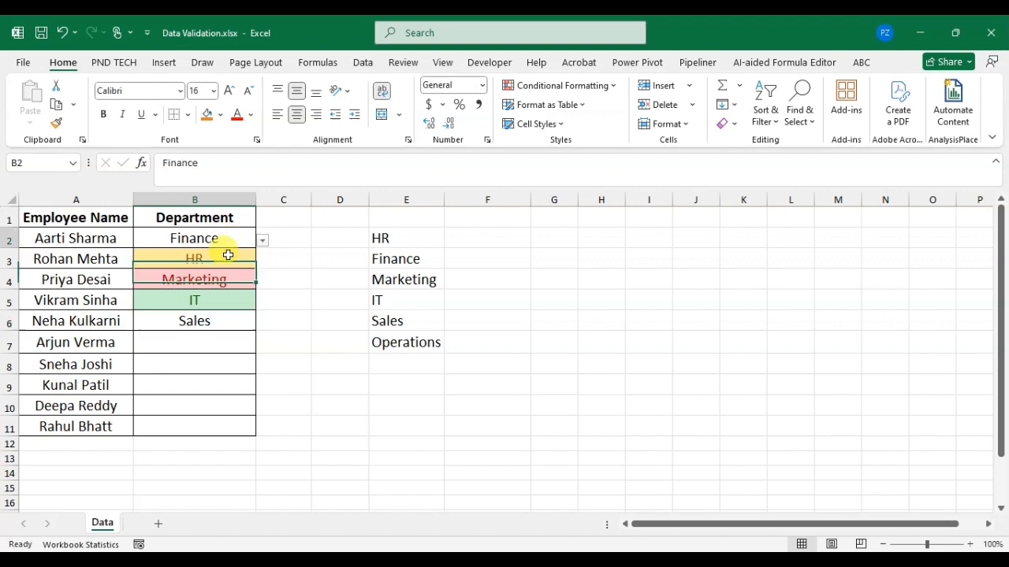
Step: Add an Equal To highlight rule to B2:B11 that formats Finance cells with Light Red Fill
left_click_drag(228, 254, 228, 421)
left_click(562, 85)
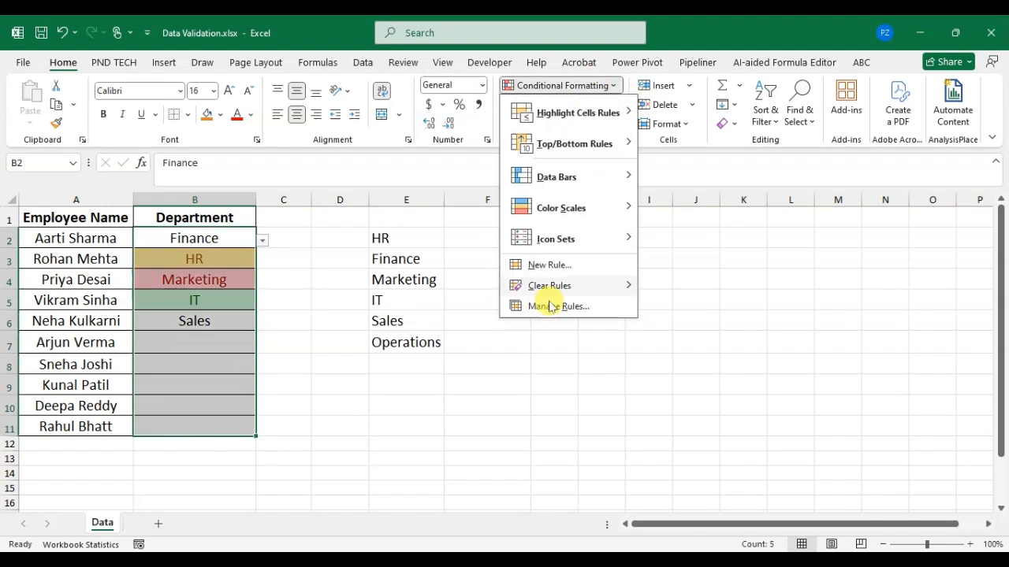
mouse_move(599, 128)
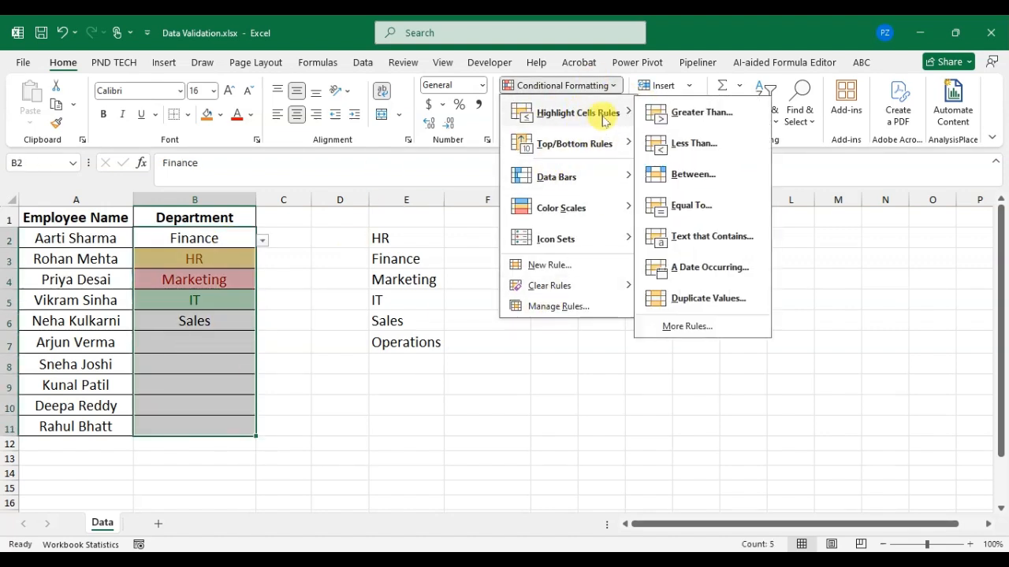
left_click(741, 218)
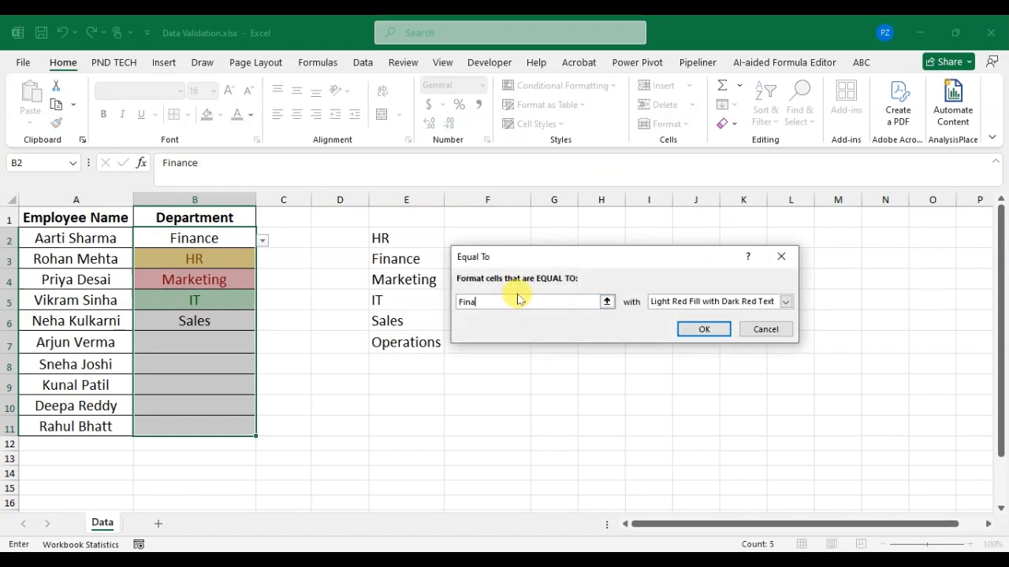
type("Finance")
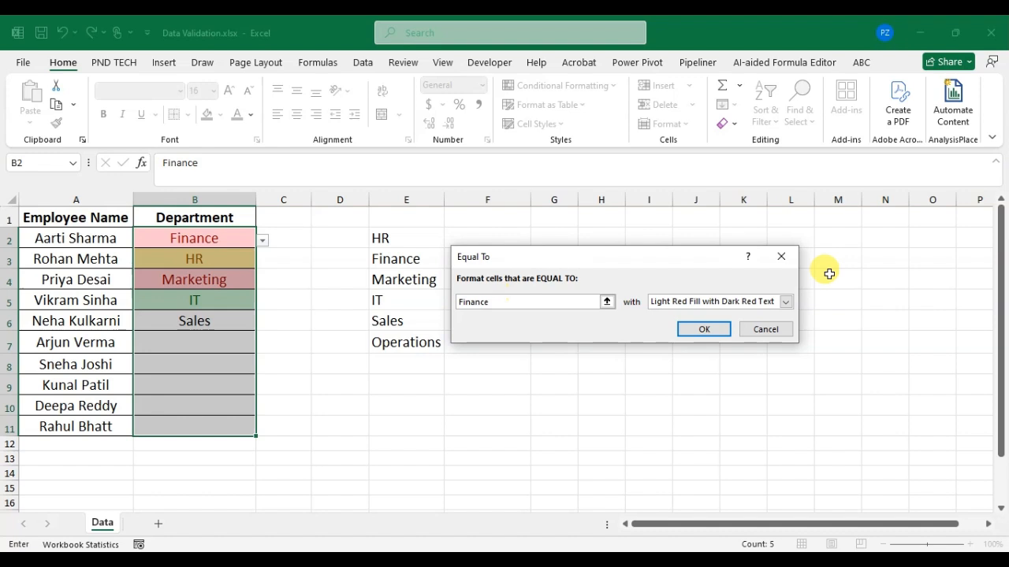
left_click(785, 302)
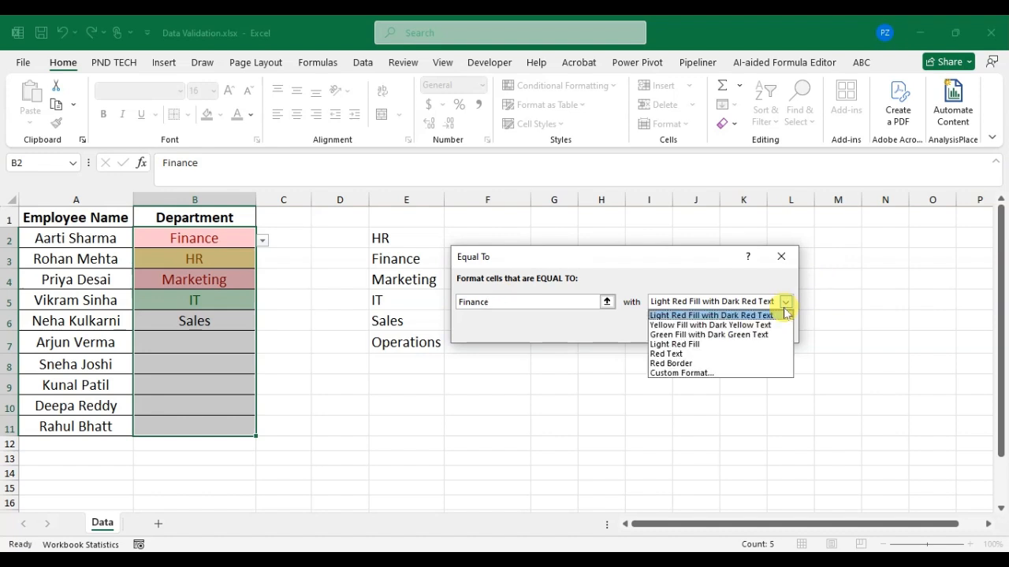
left_click(696, 345)
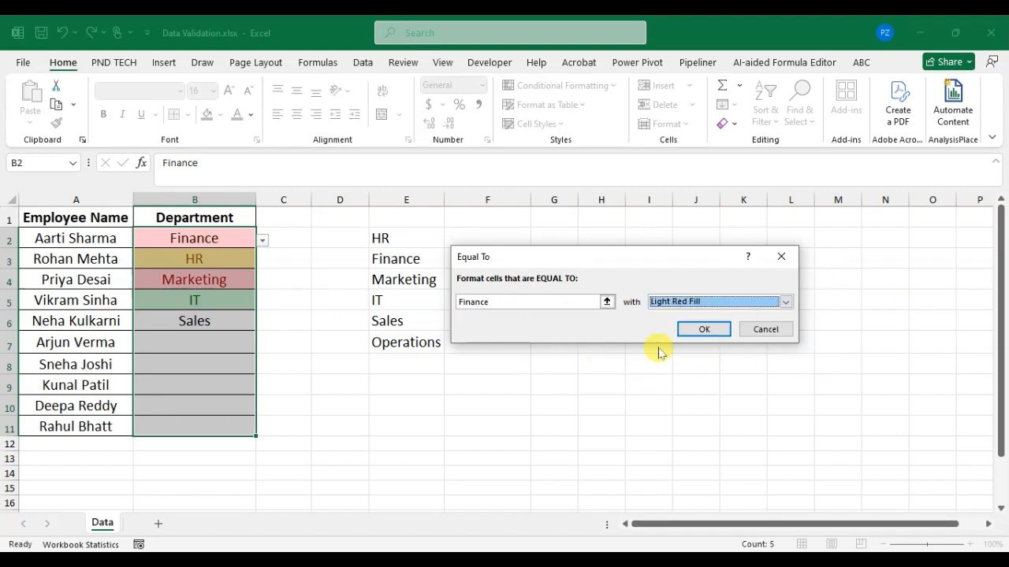
left_click(704, 328)
Step: Add an Equal To highlight rule to B2:B11 that gives Sales cells a custom format with a solid gold fill
left_click_drag(237, 244, 223, 426)
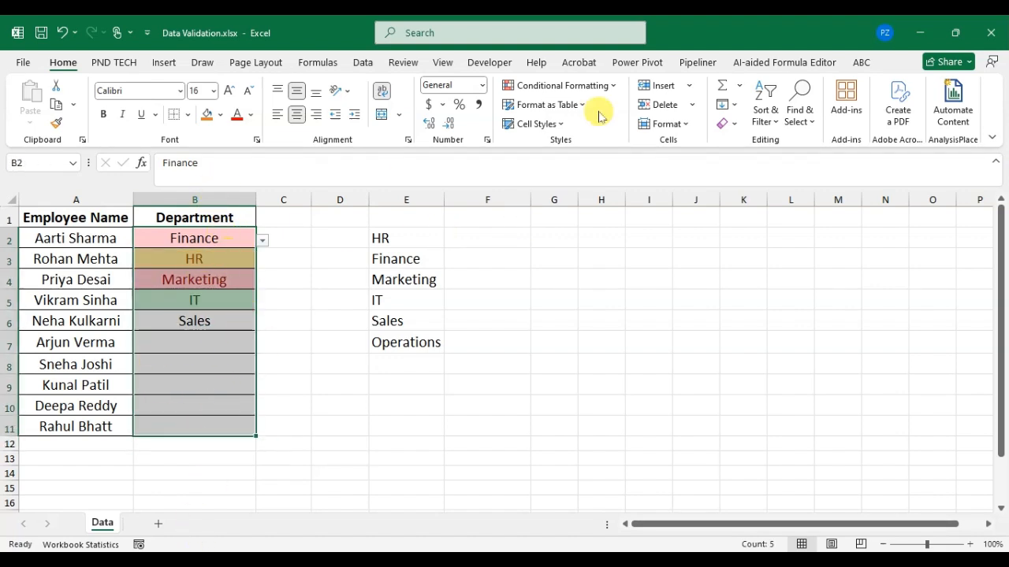
left_click(602, 86)
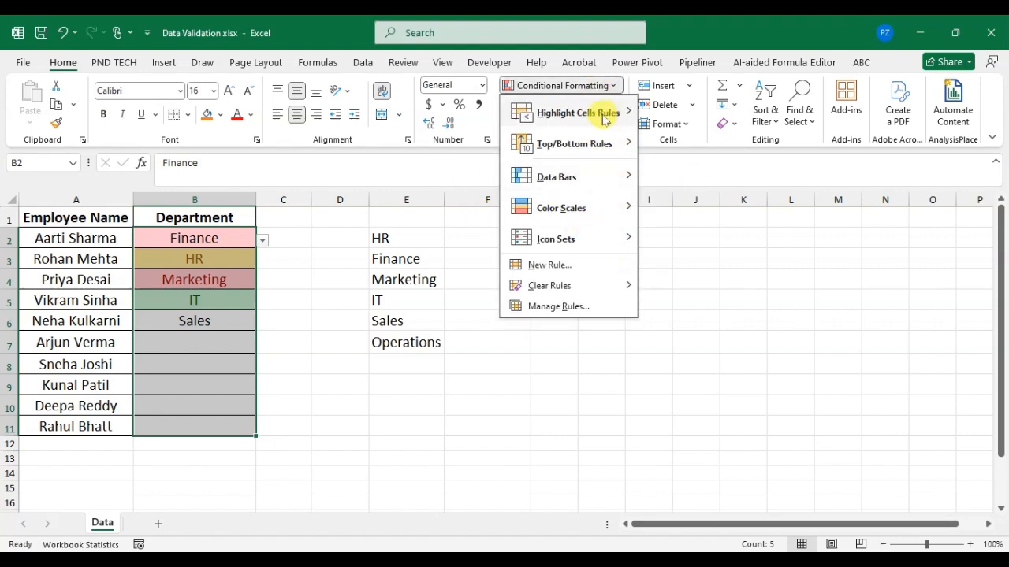
mouse_move(603, 113)
left_click(698, 204)
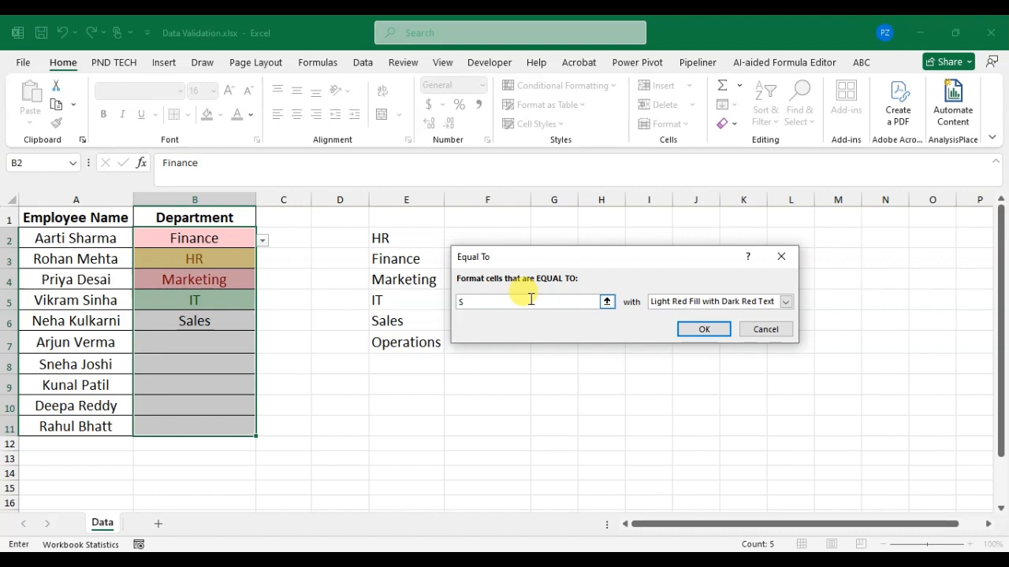
type("Sales")
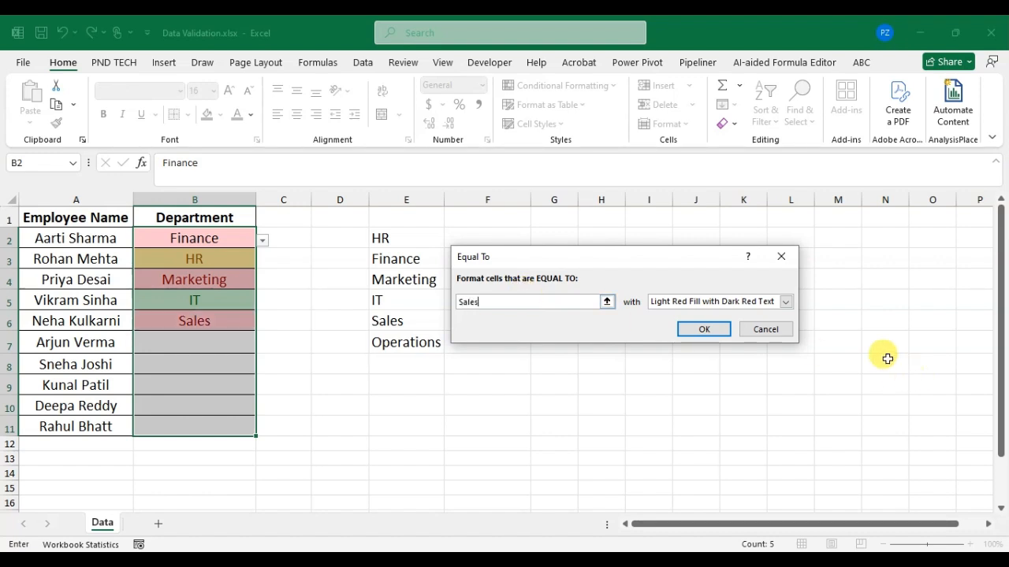
left_click(786, 301)
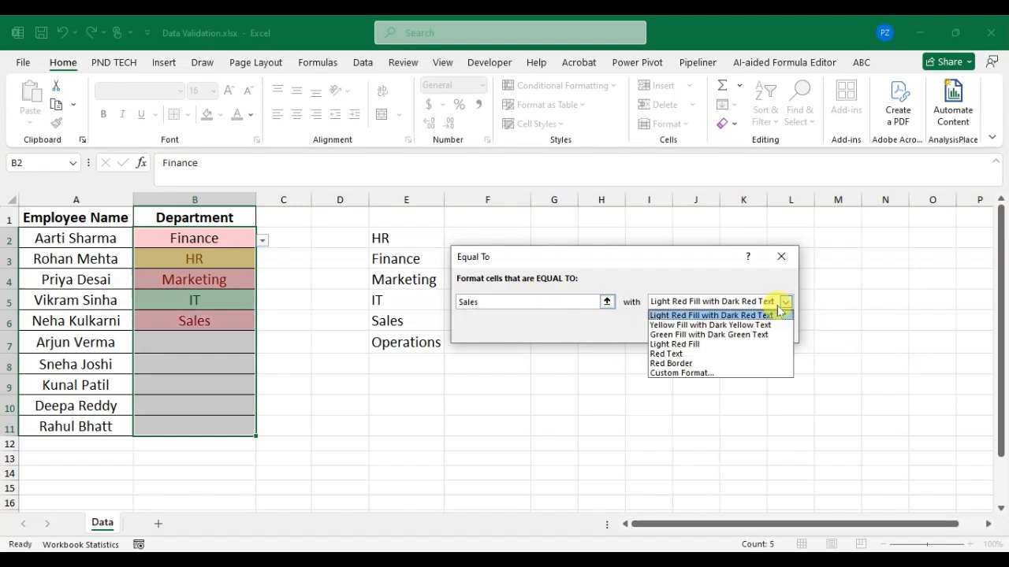
left_click(697, 373)
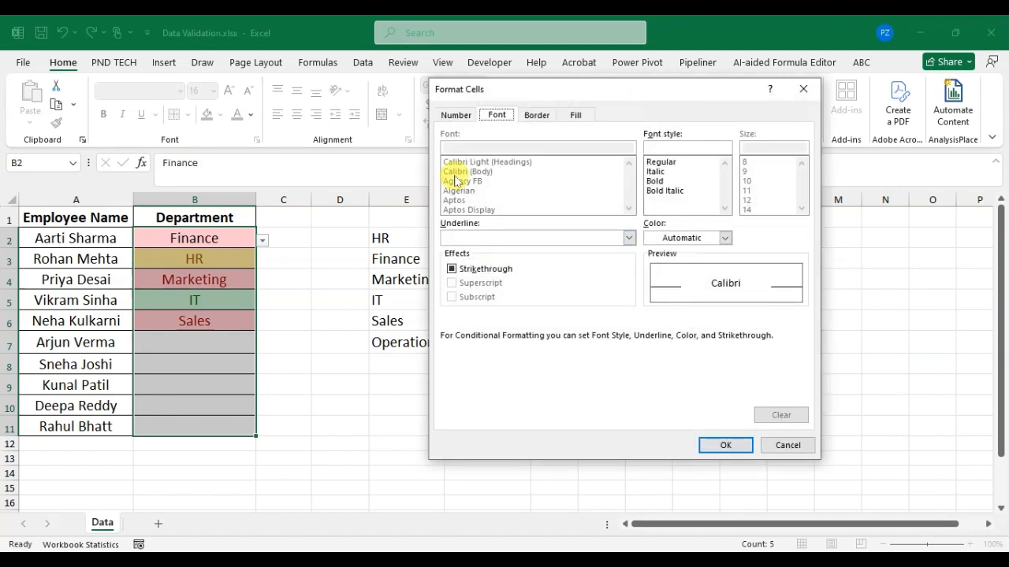
left_click(576, 115)
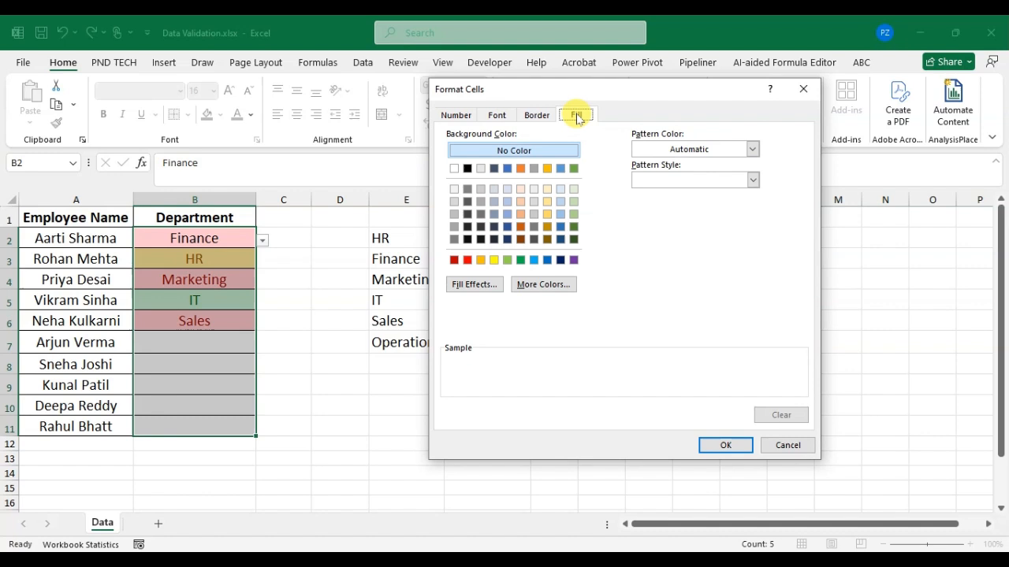
left_click(546, 168)
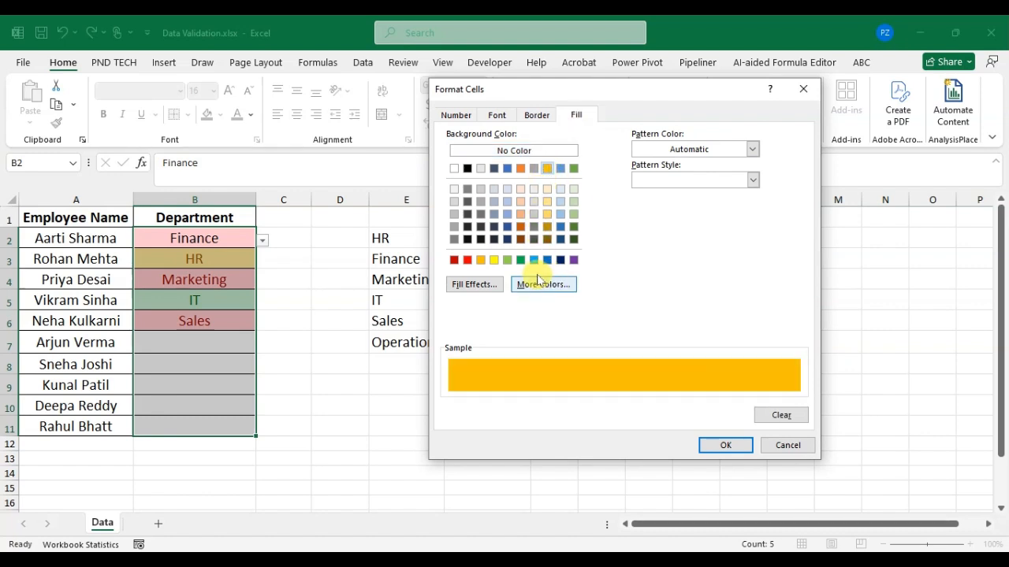
left_click(727, 446)
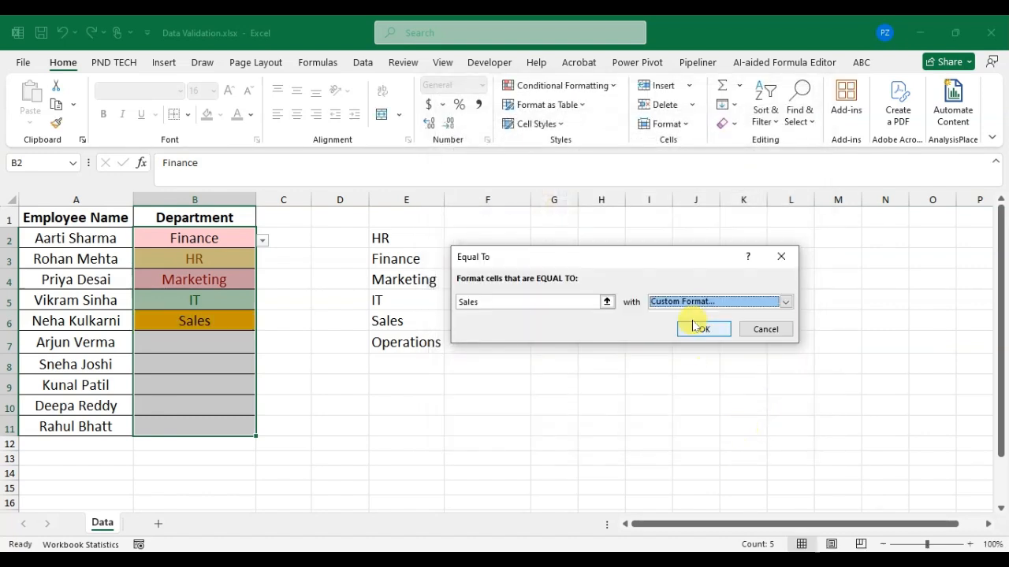
left_click(702, 330)
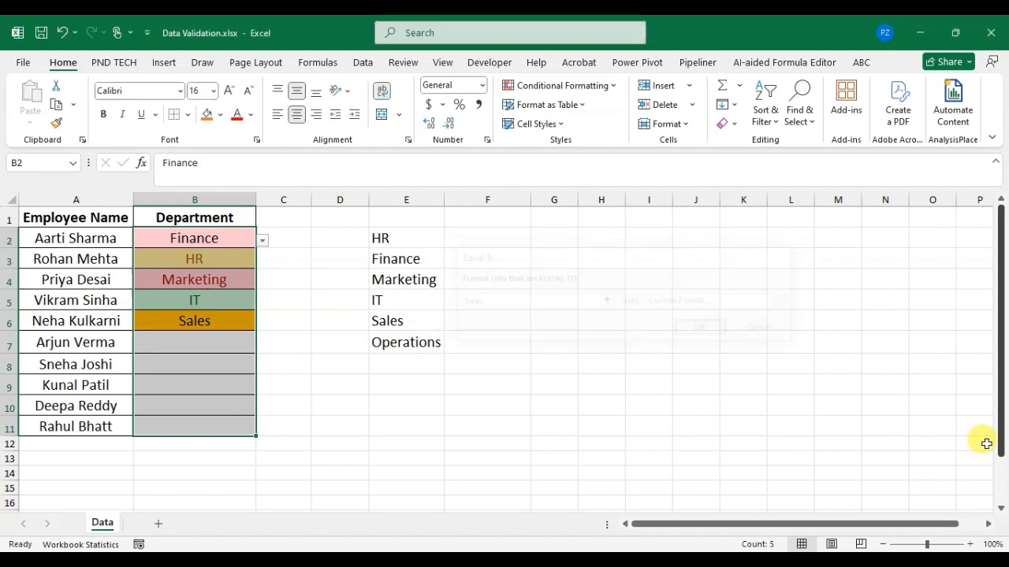
Step: Change the department in B4 to IT from its dropdown list to test the colour rules
left_click(276, 277)
left_click(198, 279)
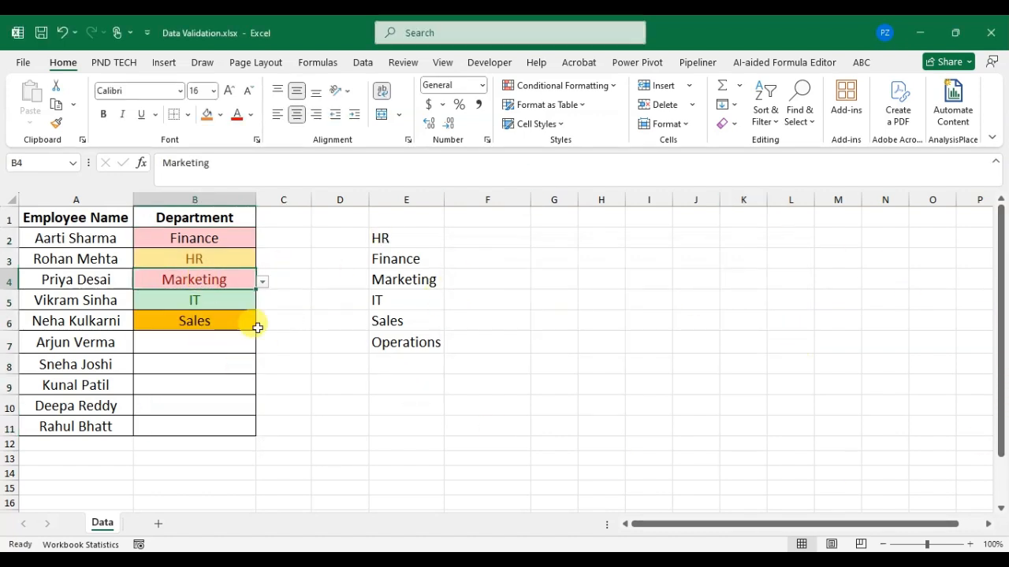
left_click(262, 283)
left_click(214, 323)
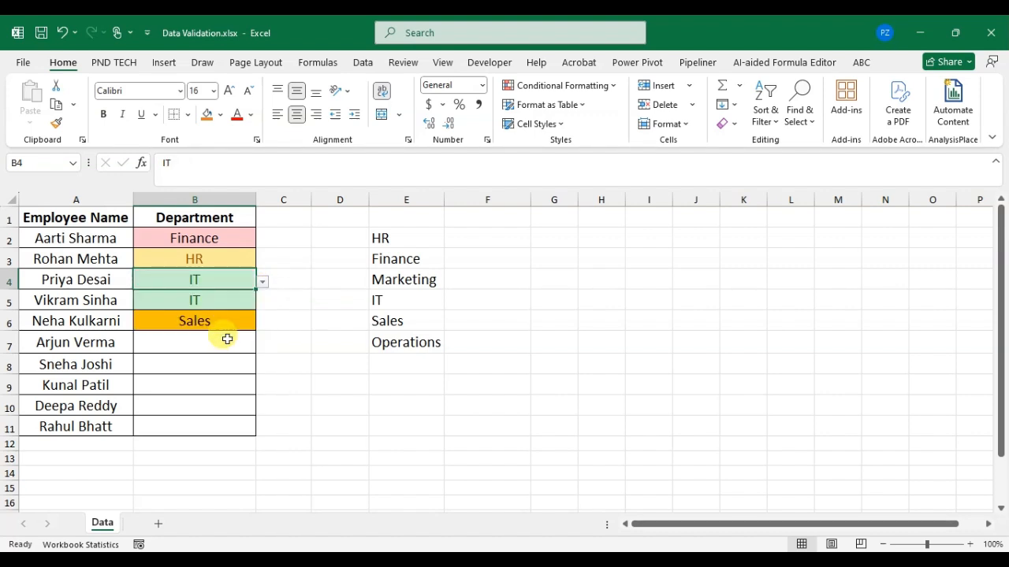
Step: Set the department in B4 to Finance from its dropdown list
left_click(262, 282)
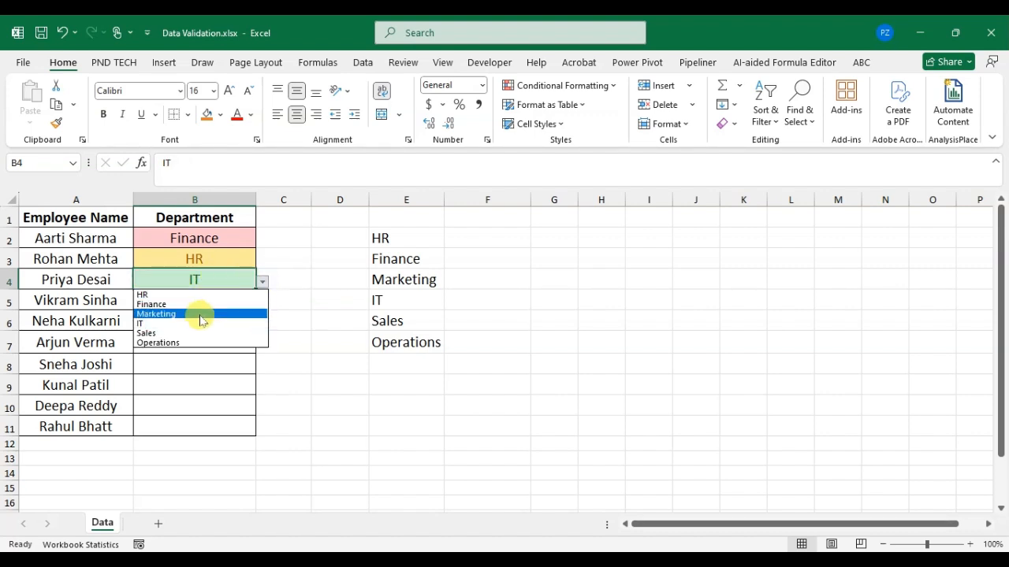
left_click(198, 302)
left_click(243, 308)
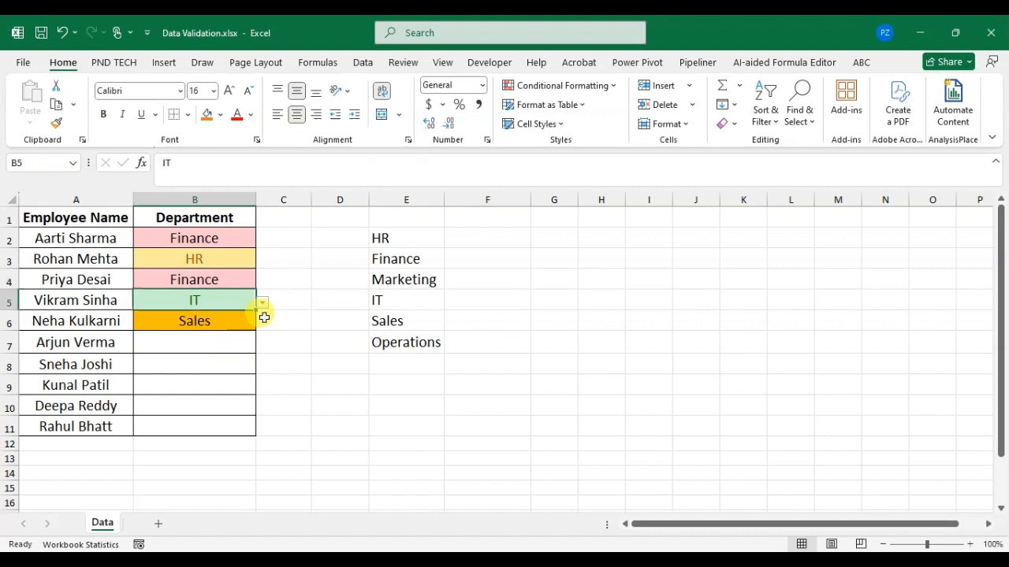
left_click(262, 303)
left_click(228, 345)
left_click(242, 274)
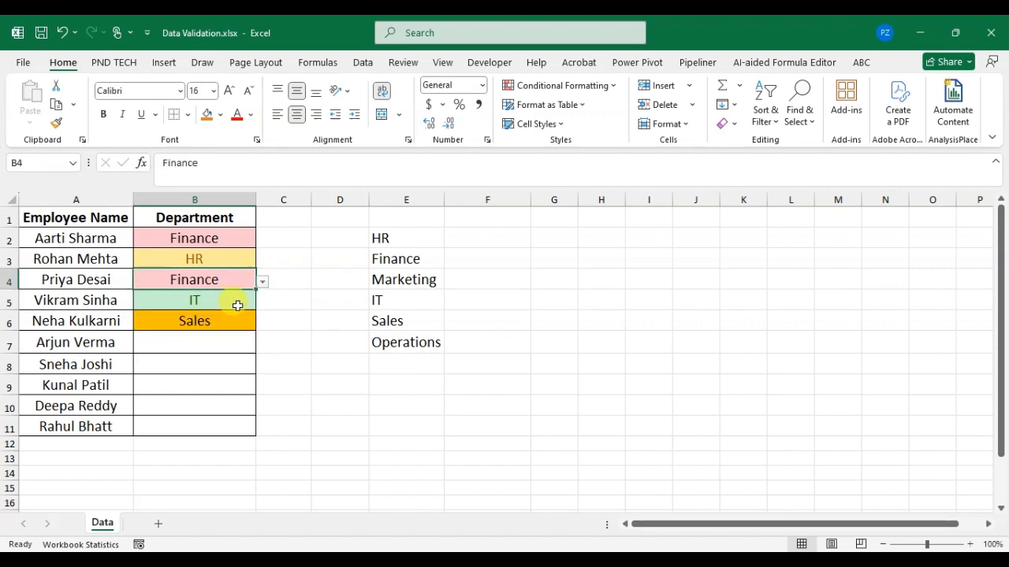
left_click(262, 282)
left_click(235, 263)
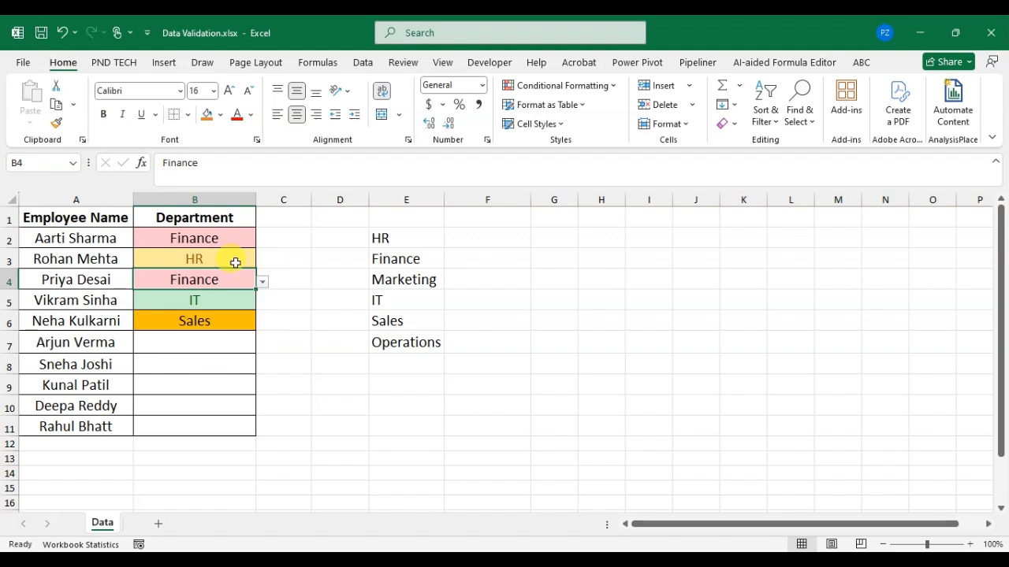